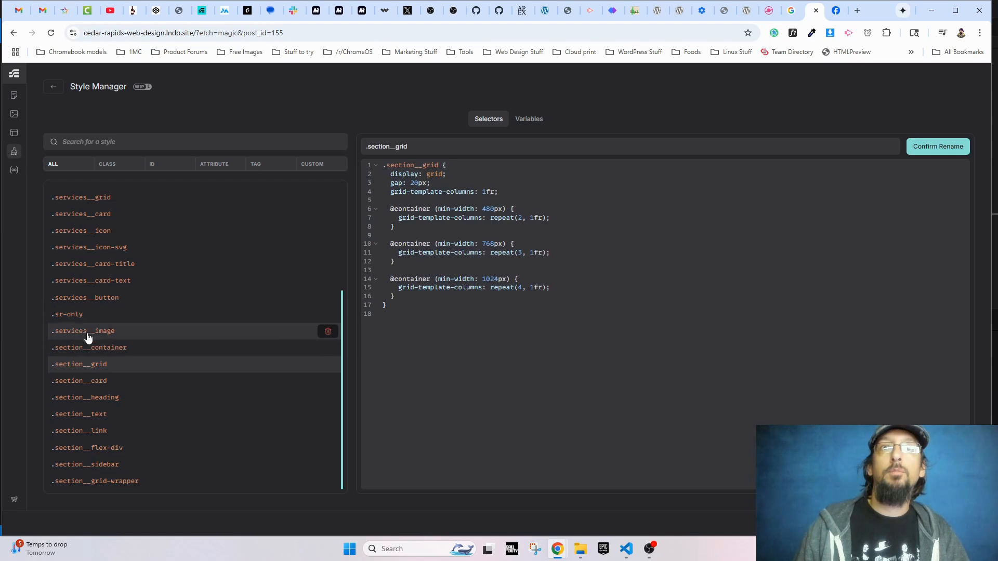
Delete every leftover .section__ selector, from .section__container through .section__grid-wrapper, and return to the page builder.
click(102, 352)
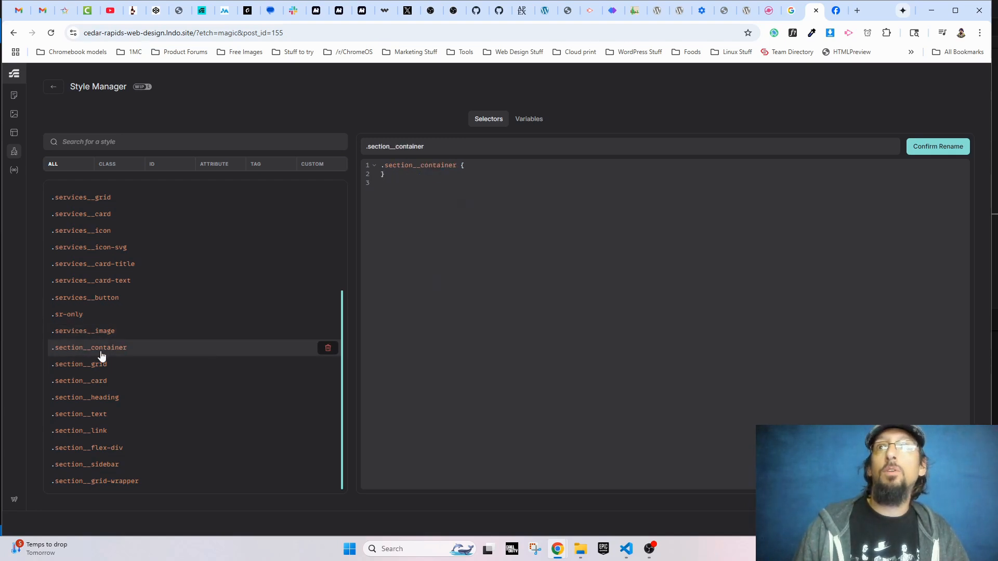
click(328, 348)
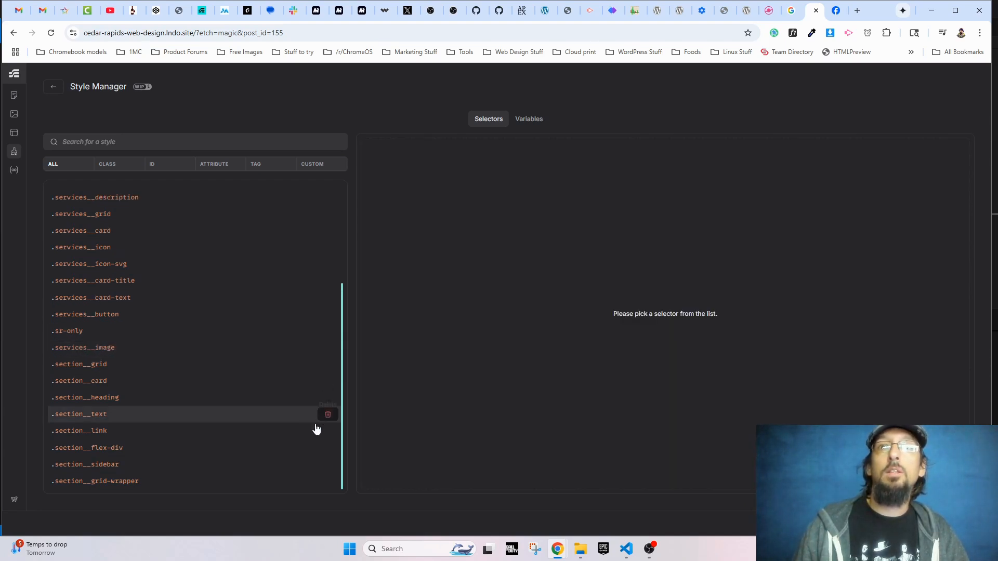
click(328, 448)
click(328, 448)
click(328, 448)
click(328, 448)
click(328, 448)
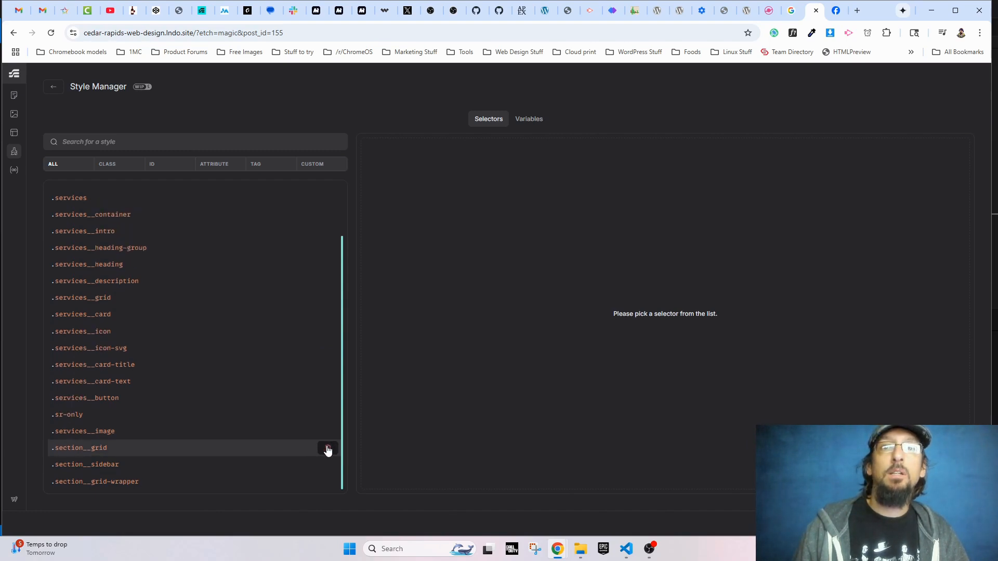
click(328, 480)
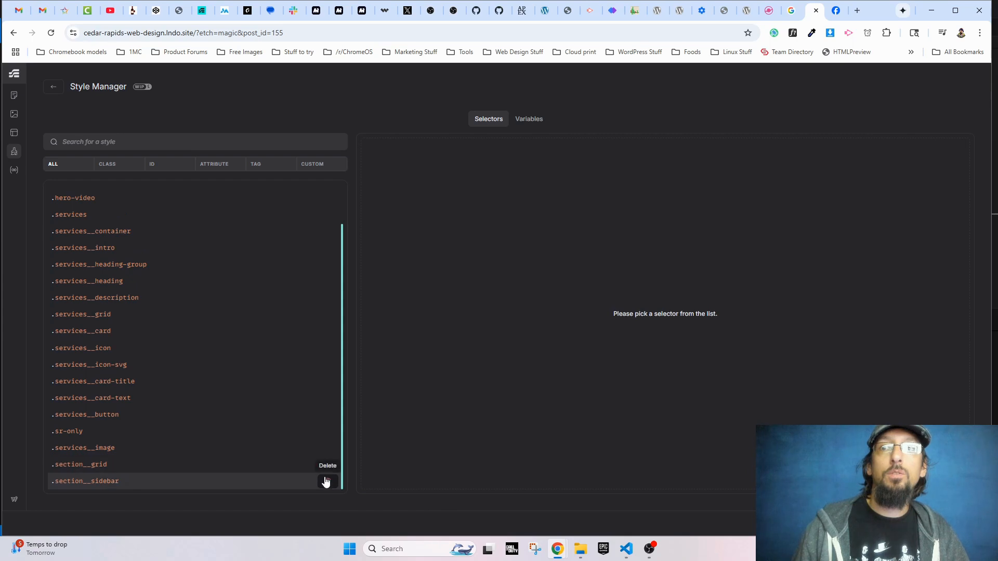
click(326, 481)
click(327, 481)
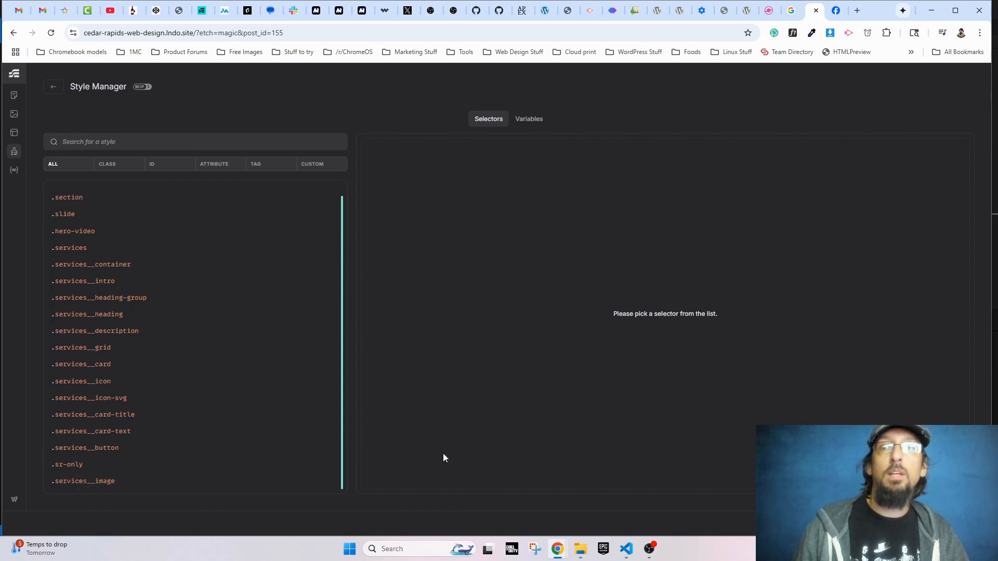
click(52, 88)
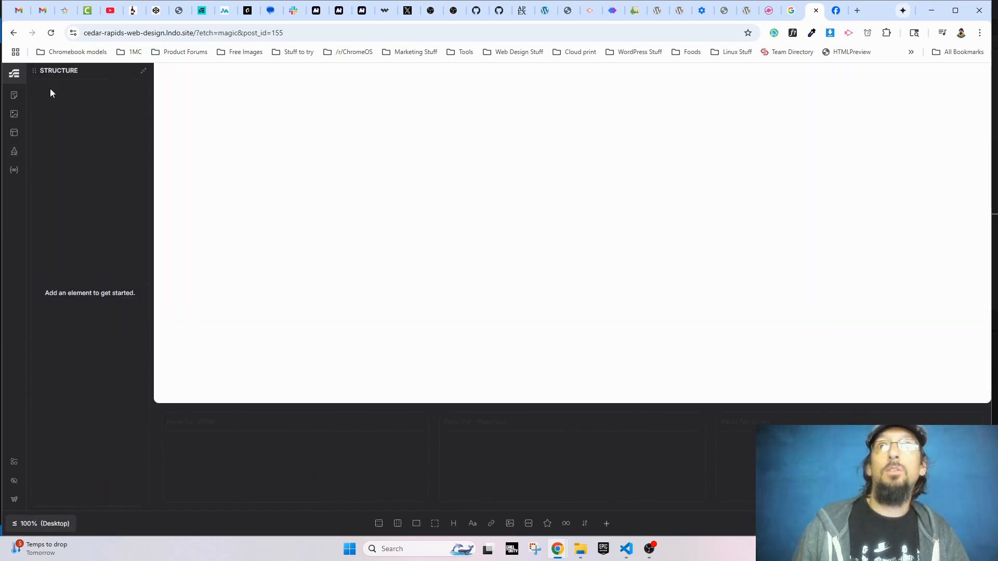
Enlarge the lower HTML and settings area slightly, add a section with a container, and rename the section "Grid Lesson".
drag(608, 404, 607, 391)
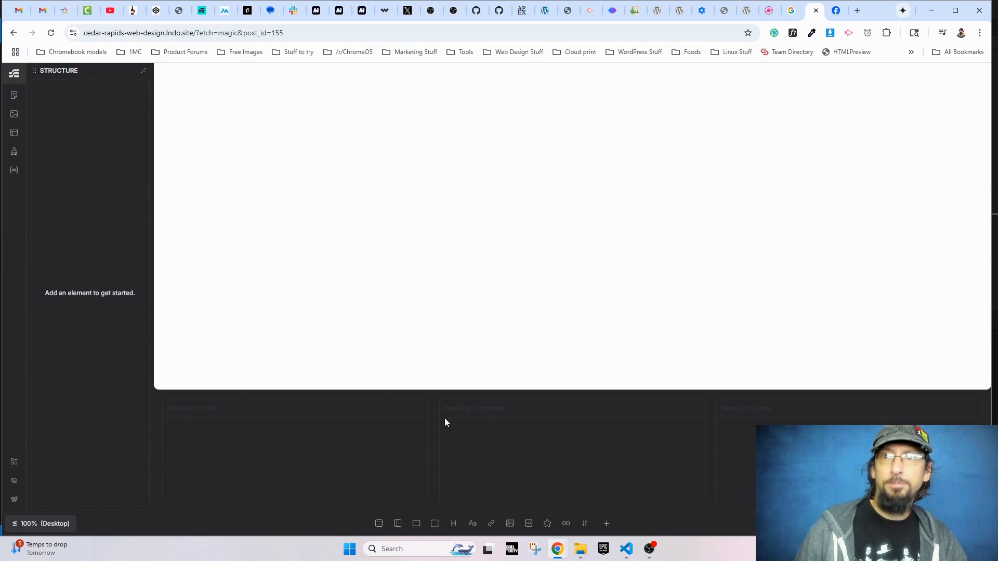
click(379, 525)
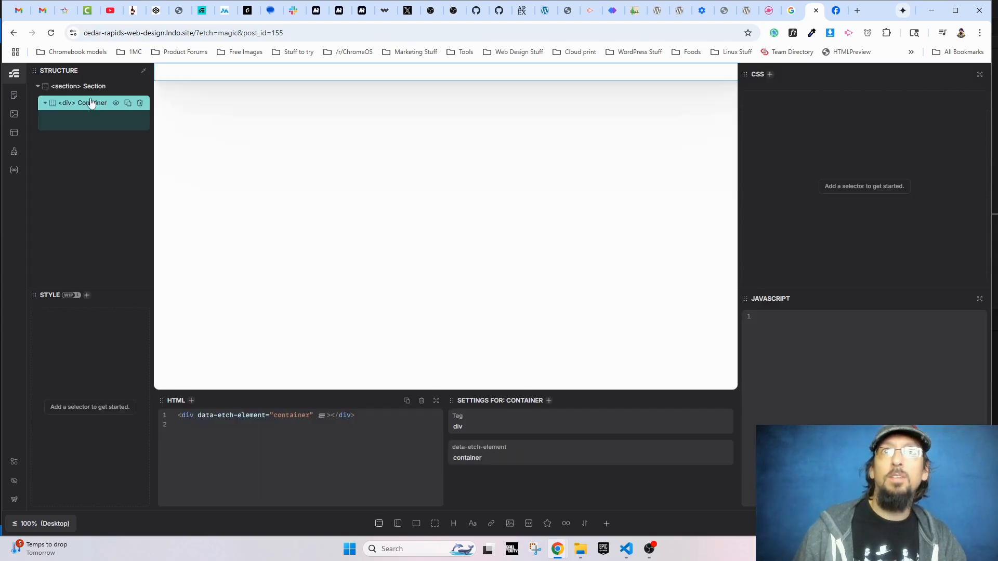
click(81, 87)
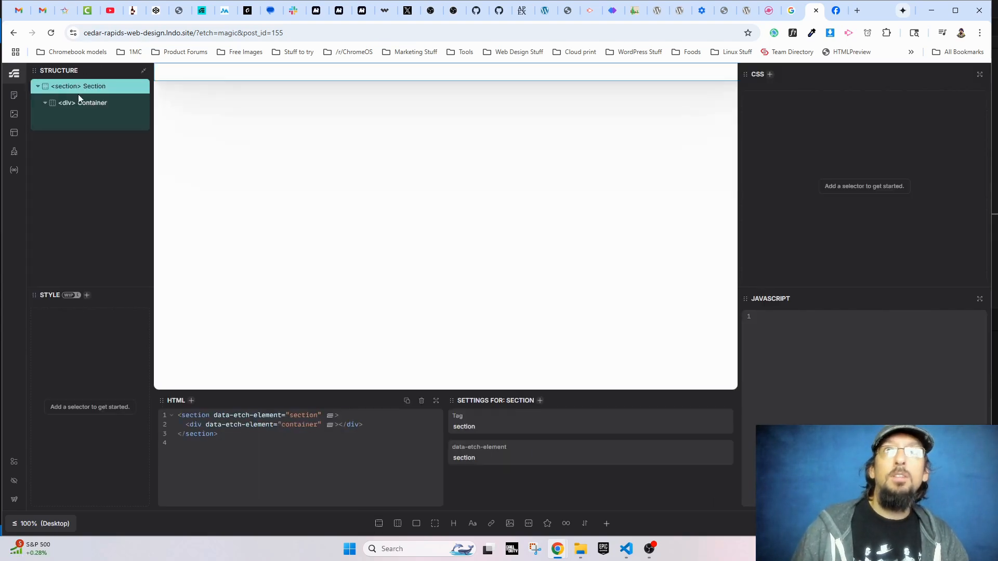
click(91, 106)
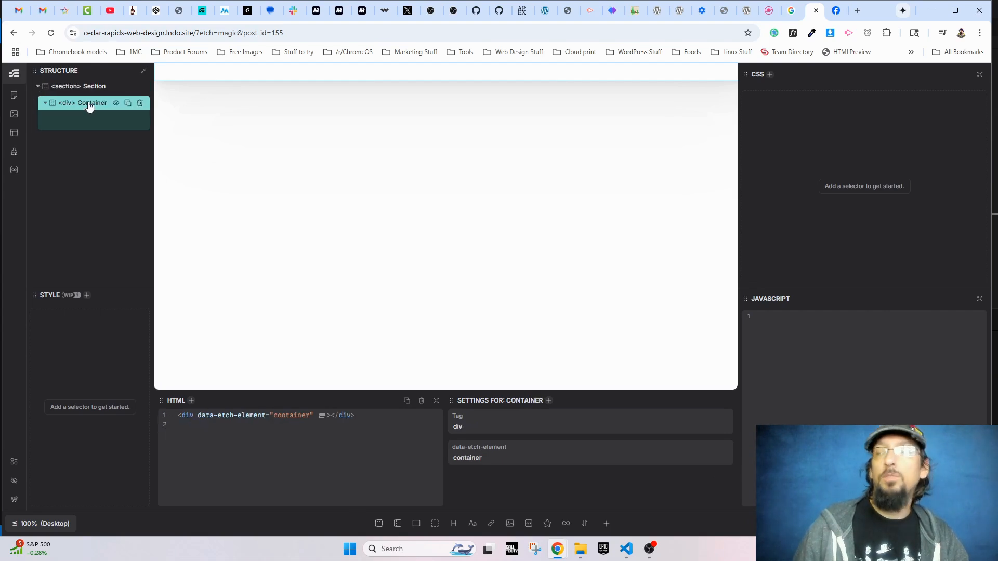
double_click(93, 88)
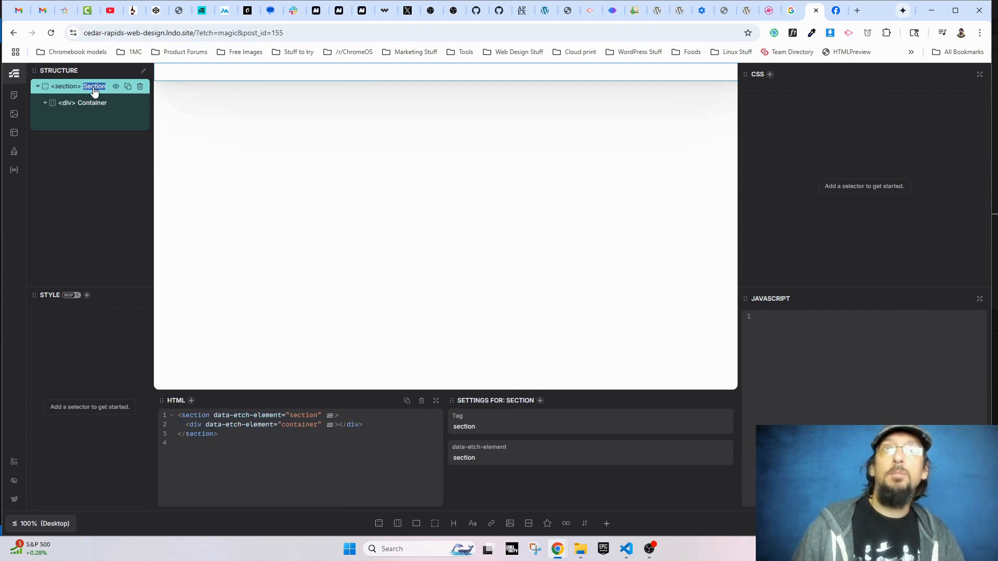
text(Grid Lesson)
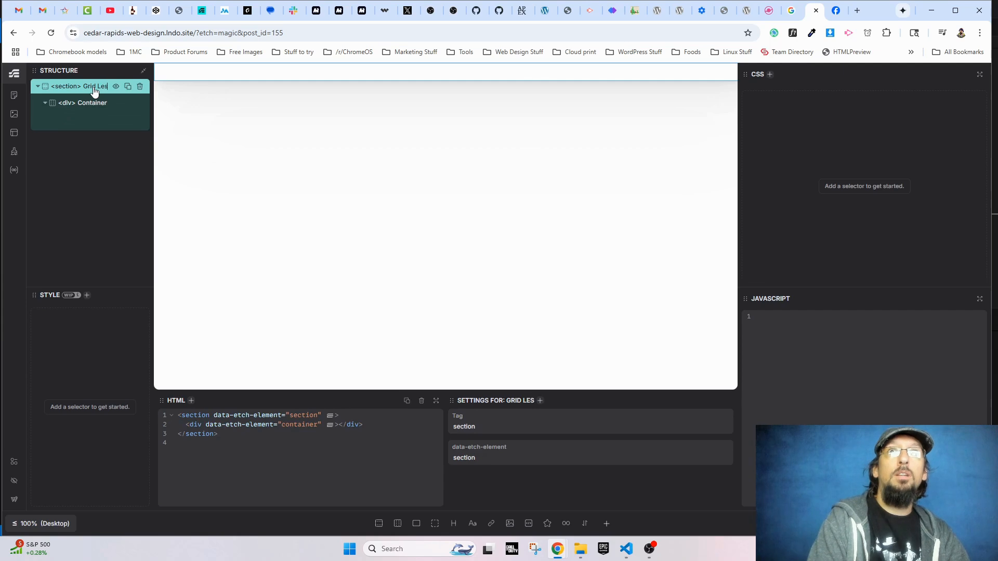
Add a div inside the container of the Grid Lesson section and rename it "Grid".
click(99, 105)
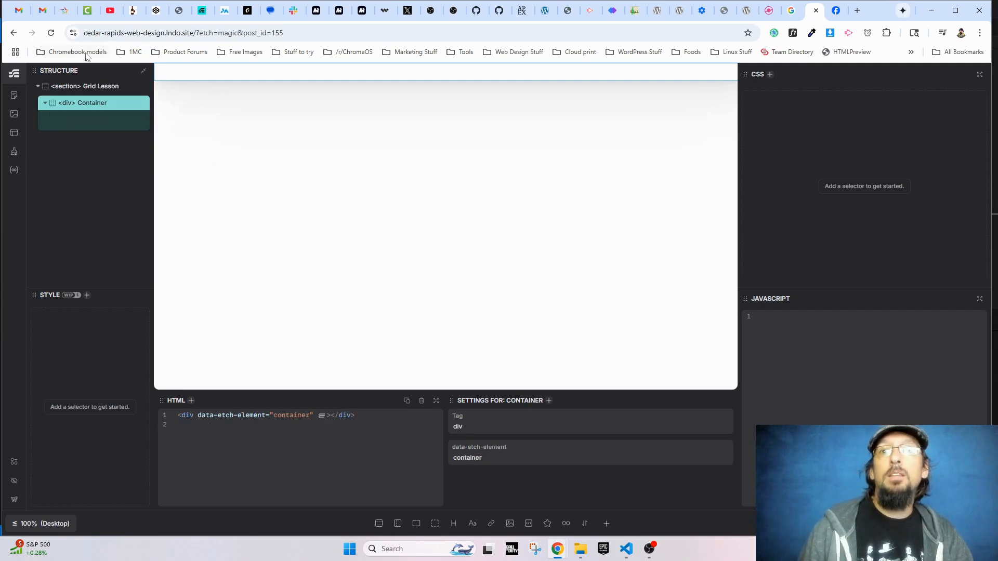
click(435, 524)
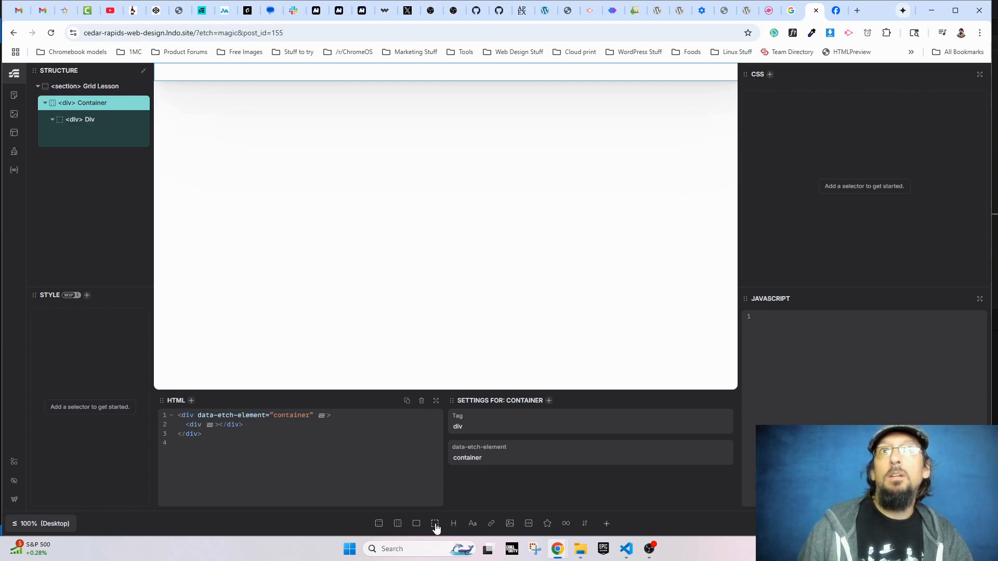
double_click(92, 120)
text(Grid)
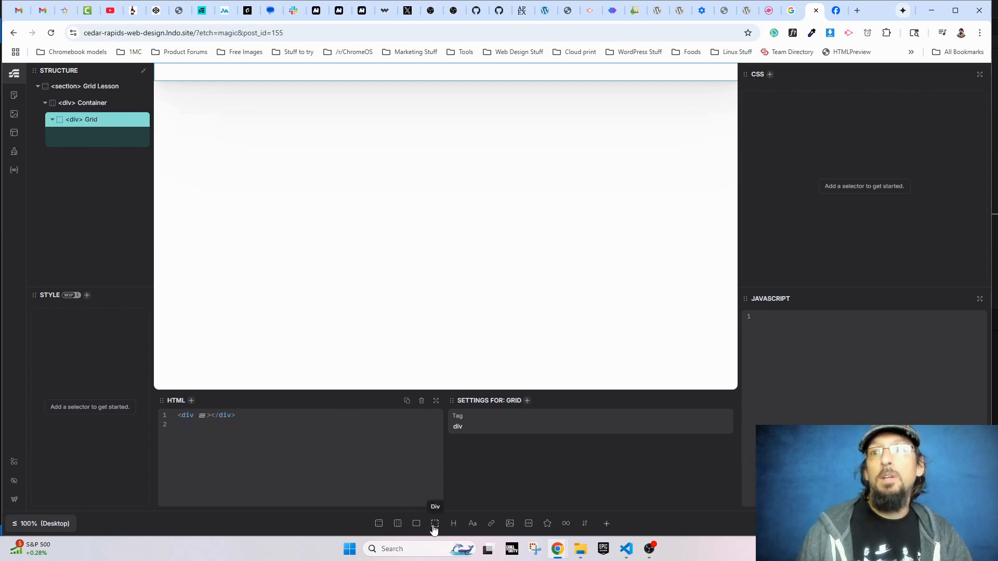
Add a div inside the Grid div and rename it "Card".
click(435, 524)
double_click(100, 138)
text(Card)
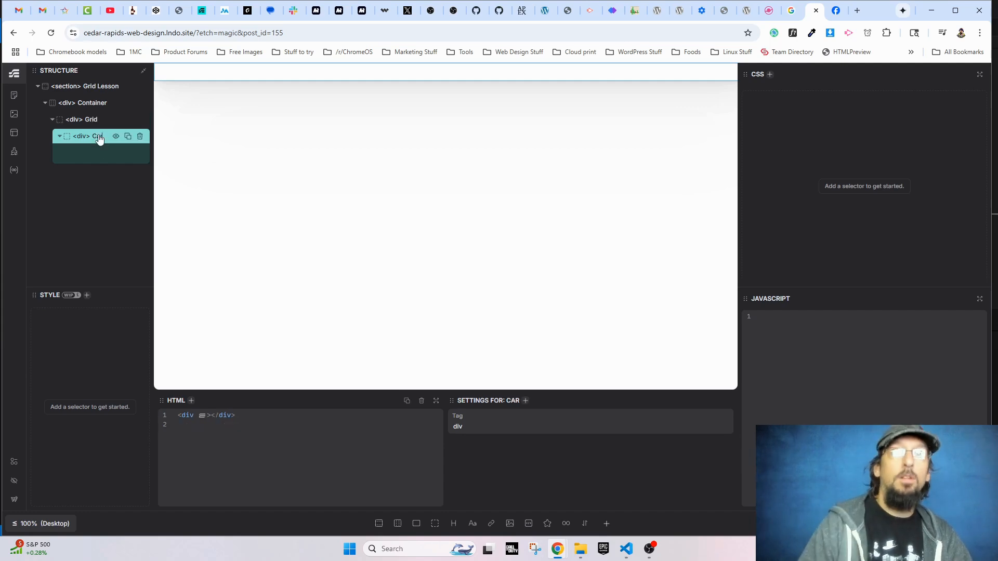
Add a heading, a text paragraph and a link inside the Card div.
click(454, 525)
click(472, 524)
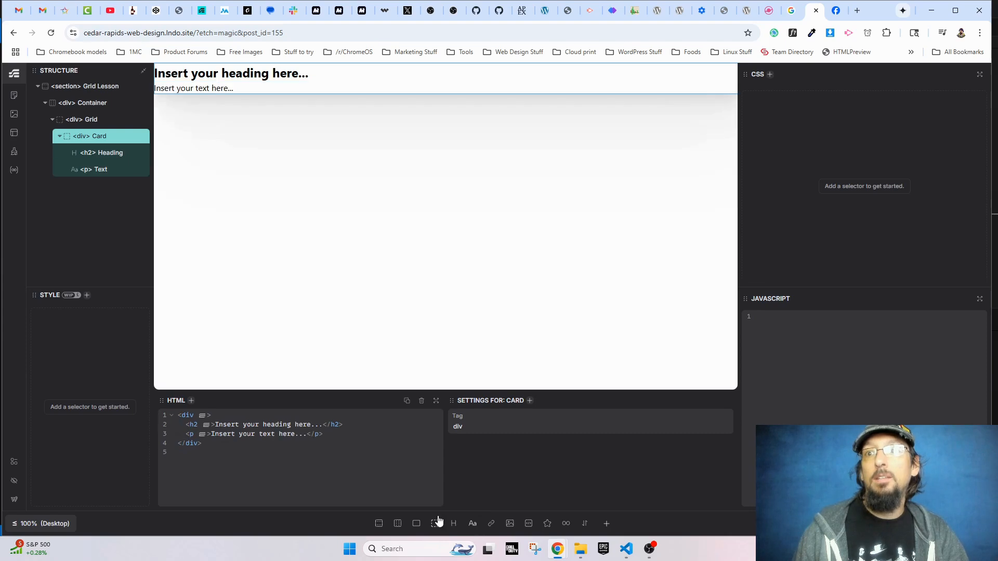
click(488, 524)
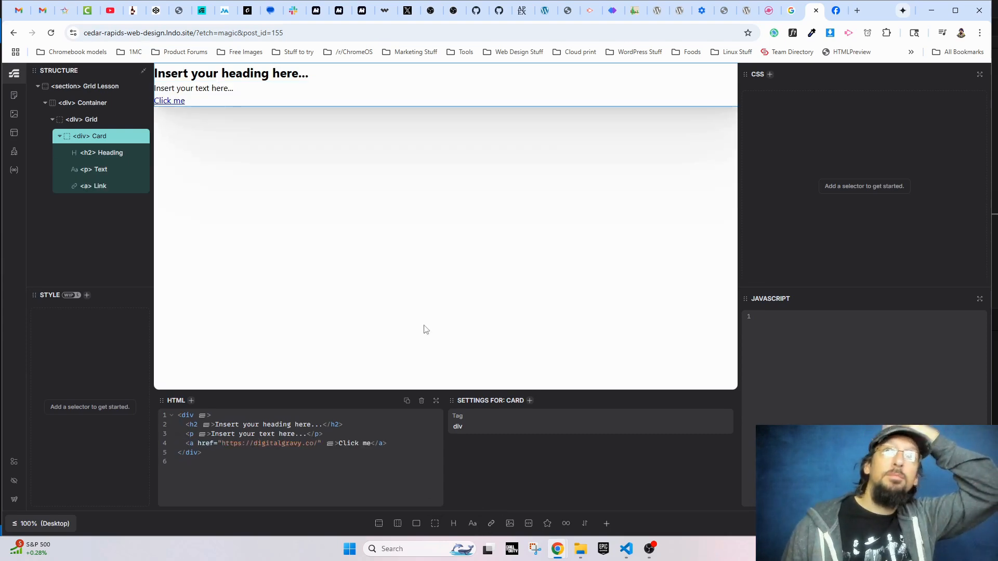
Change the card's heading to "Heading" and replace its paragraph with generated lorem ipsum placeholder text.
double_click(202, 75)
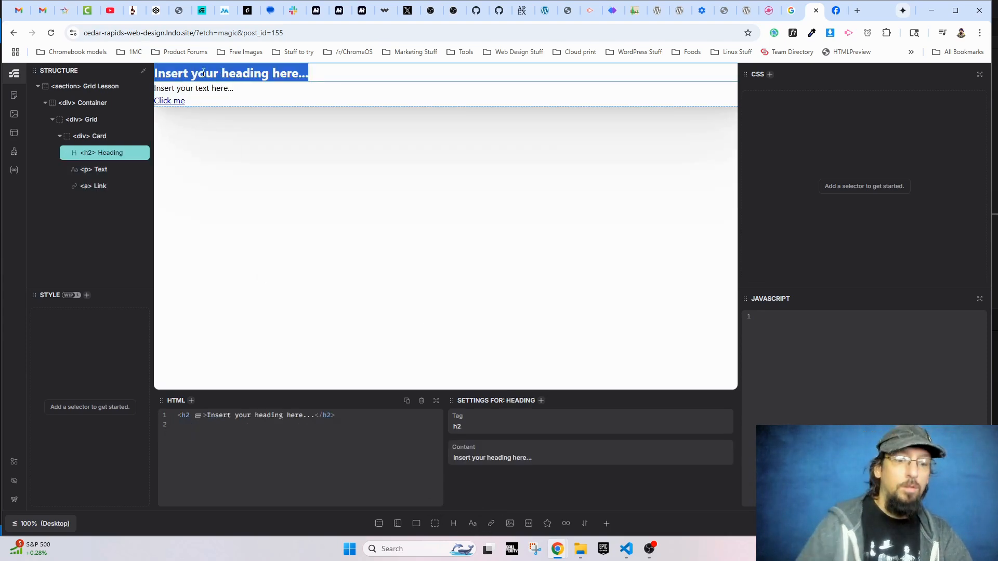
text(Heading)
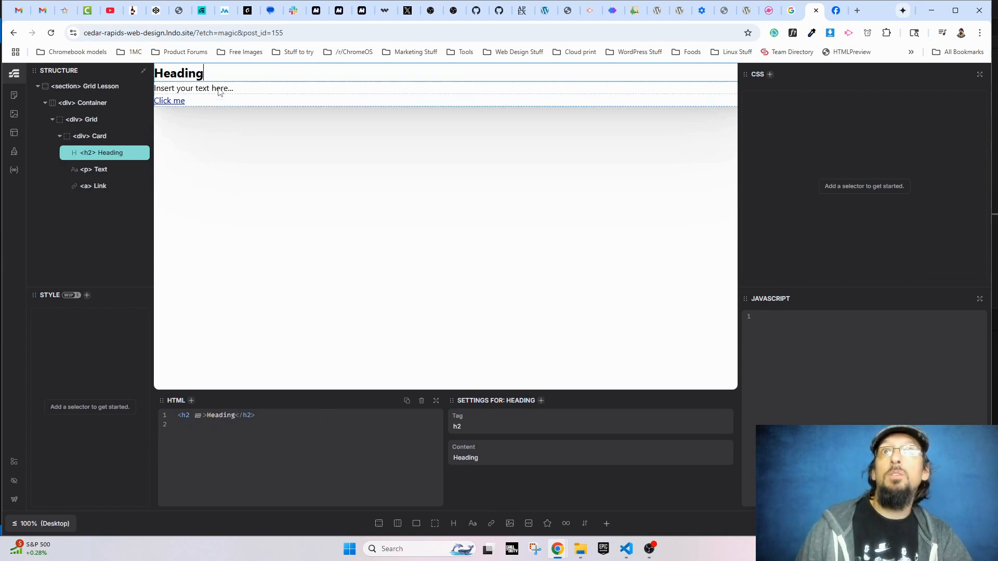
click(219, 92)
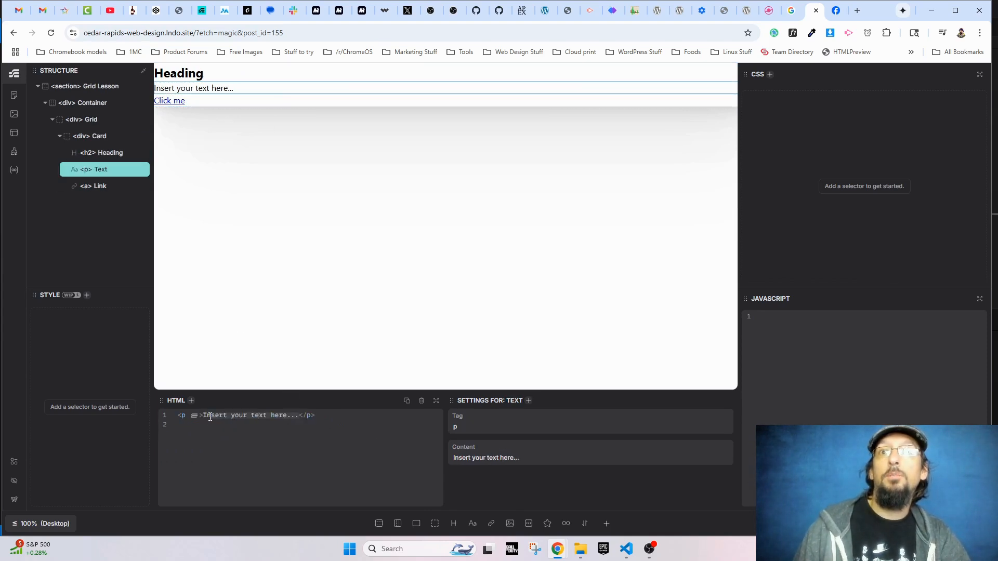
text(lorem*)
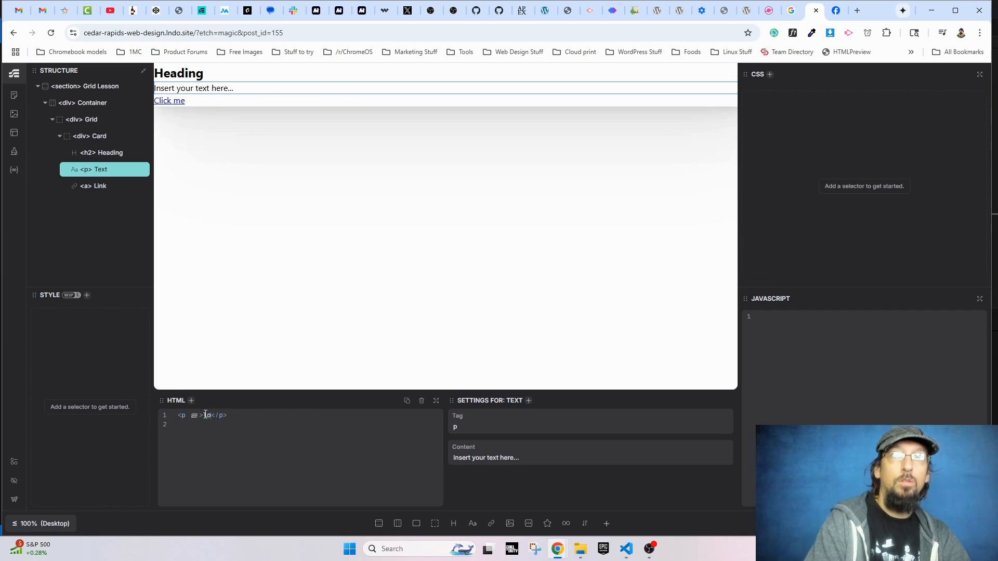
key(Tab)
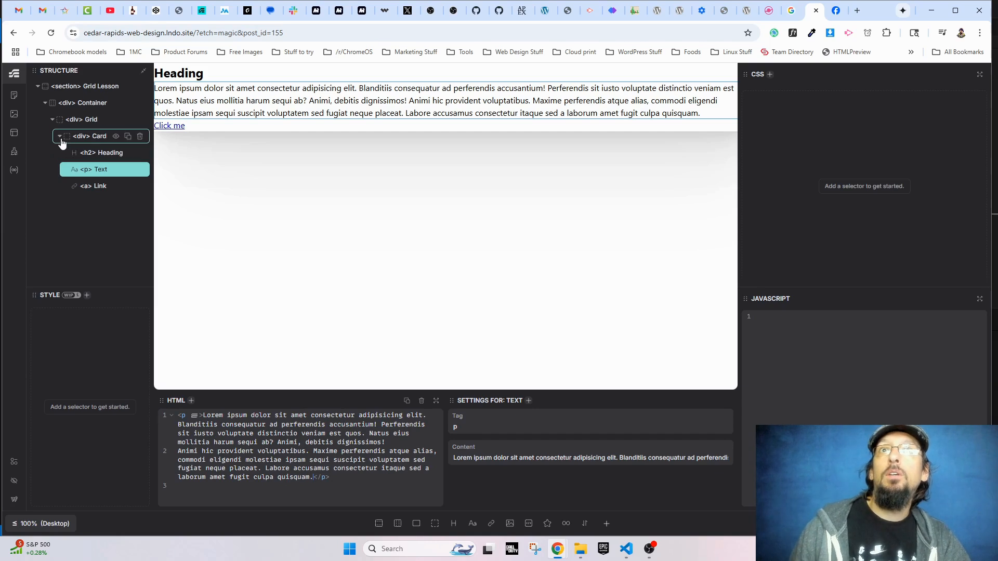
Create BEM classes for the card and its child elements with grid-lesson as the block name.
right_click(116, 167)
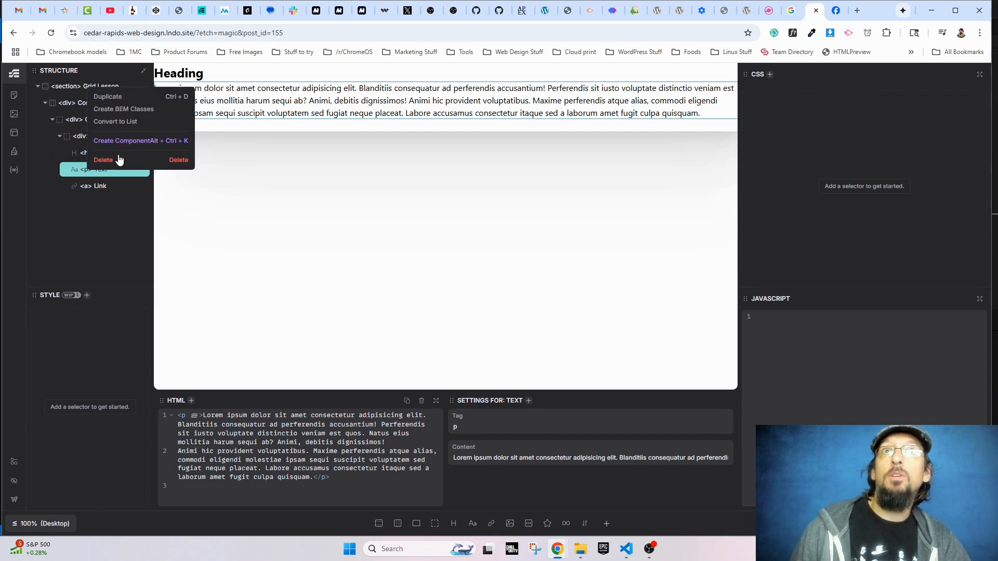
click(119, 106)
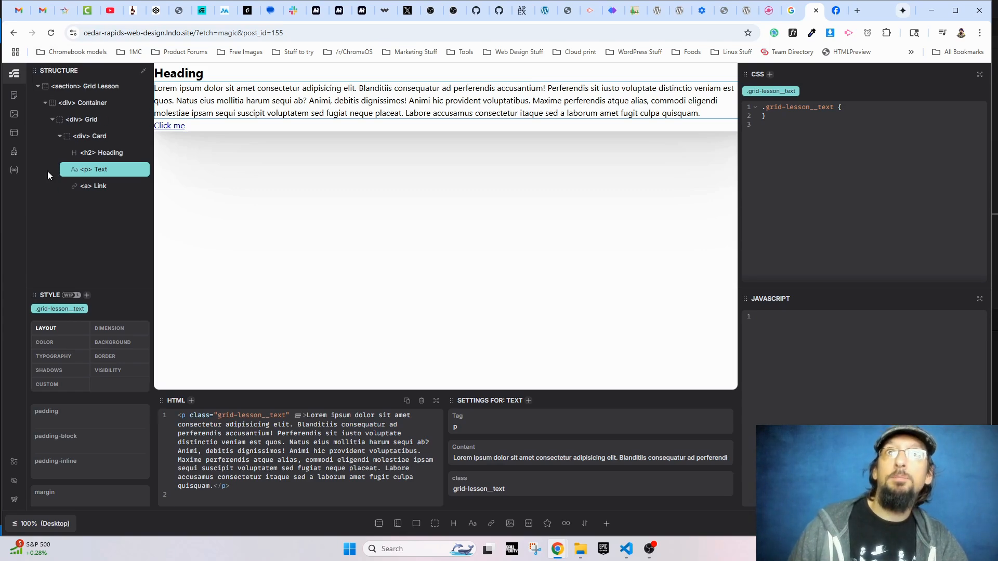
Duplicate the card three times inside the Grid div and collapse all four cards in the structure tree.
click(60, 137)
click(128, 136)
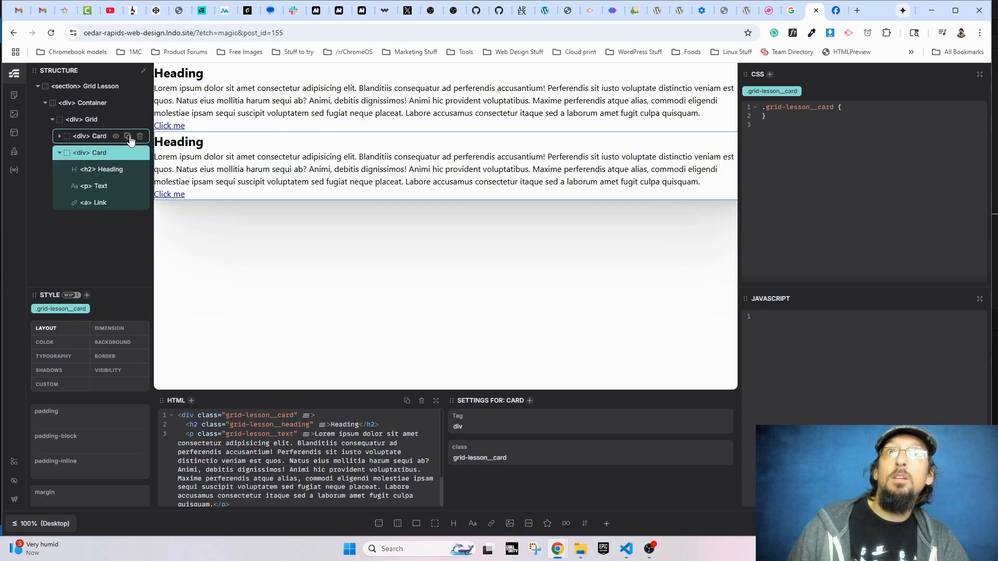
click(128, 136)
click(128, 136)
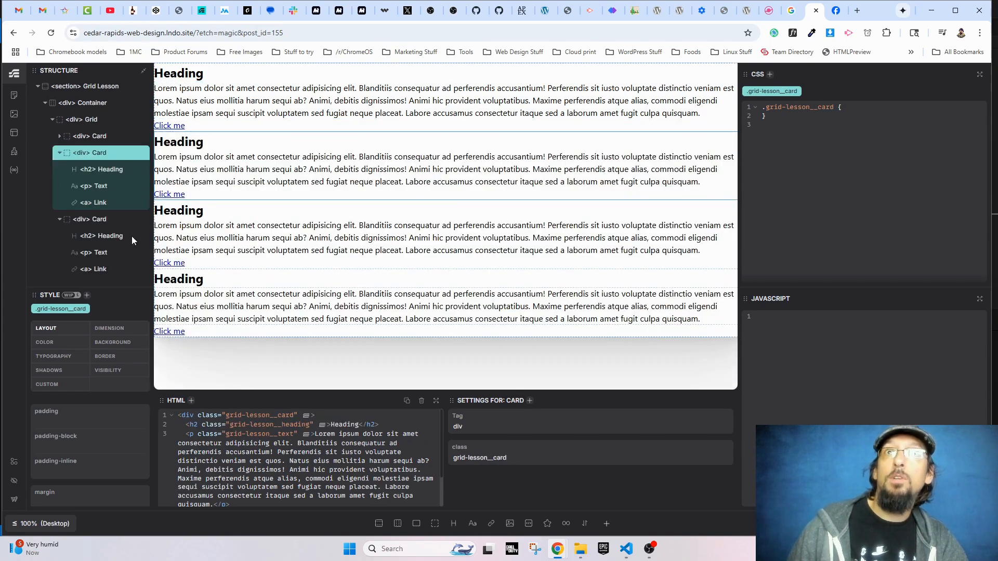
click(60, 152)
click(59, 169)
click(60, 186)
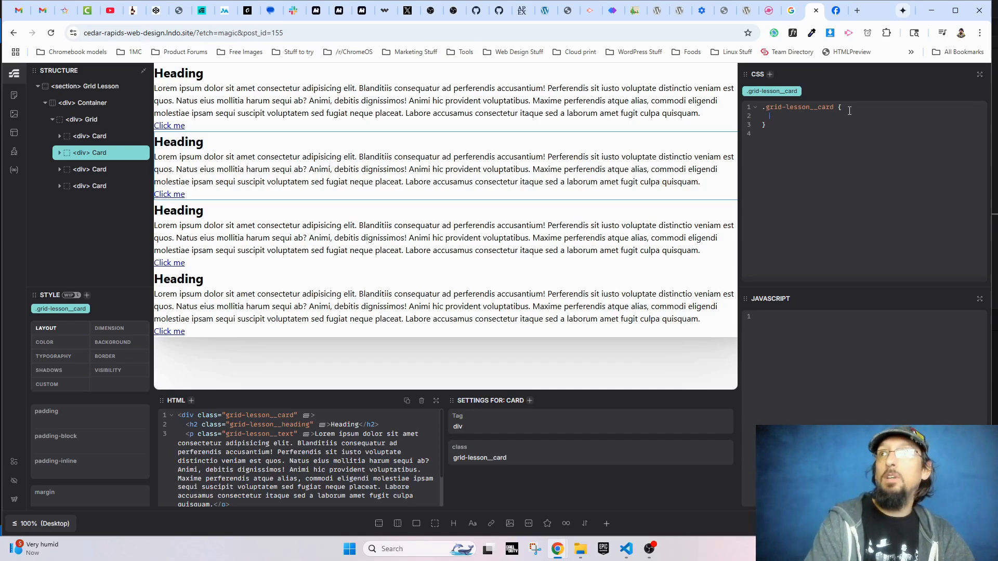
Style .grid-lesson__card with padding: 20px, border: 1px solid black and border-radius: 10px, and review the cards on the page.
text(padding: 20px)
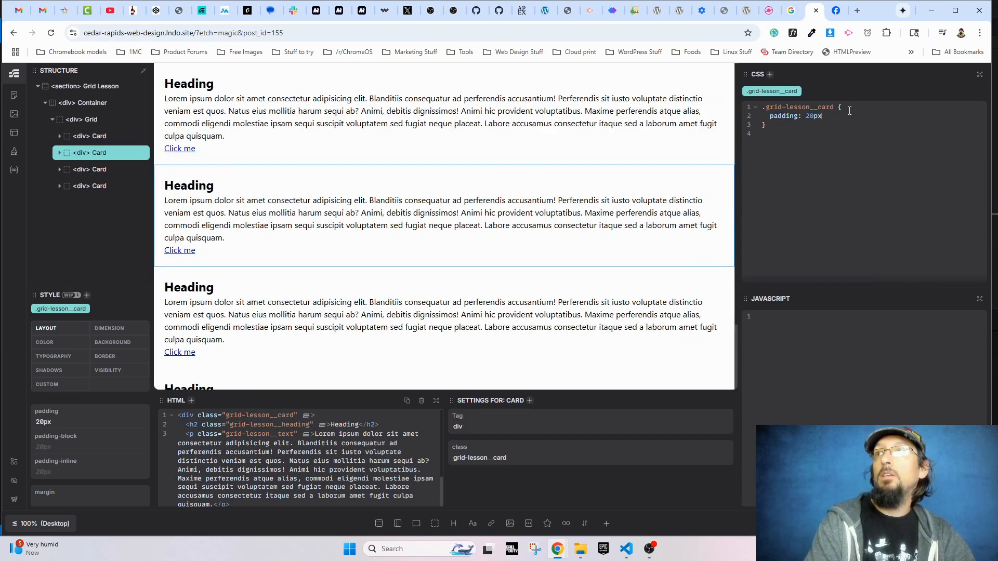
text(;   border: 1px solid black;)
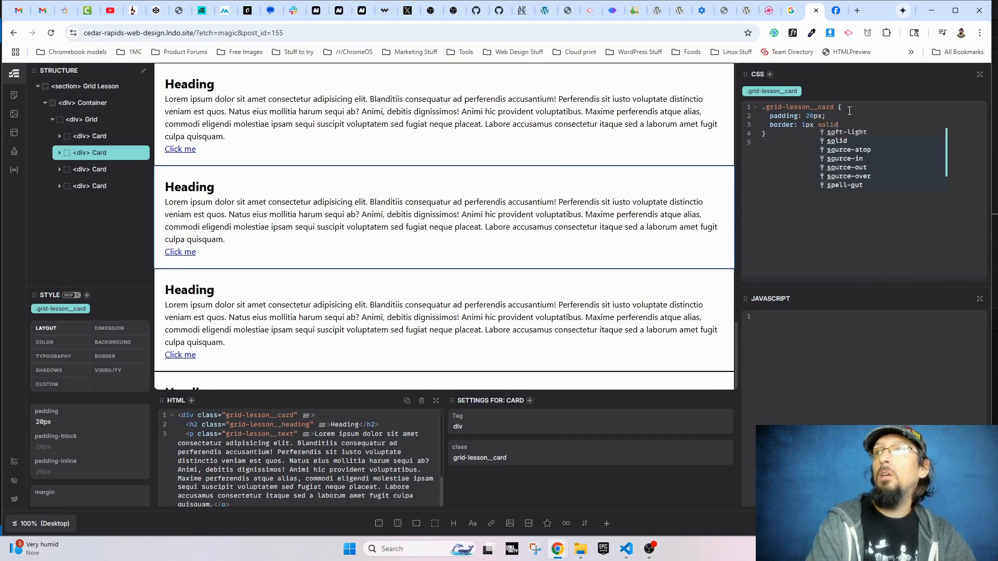
key(Return)
text(border-r)
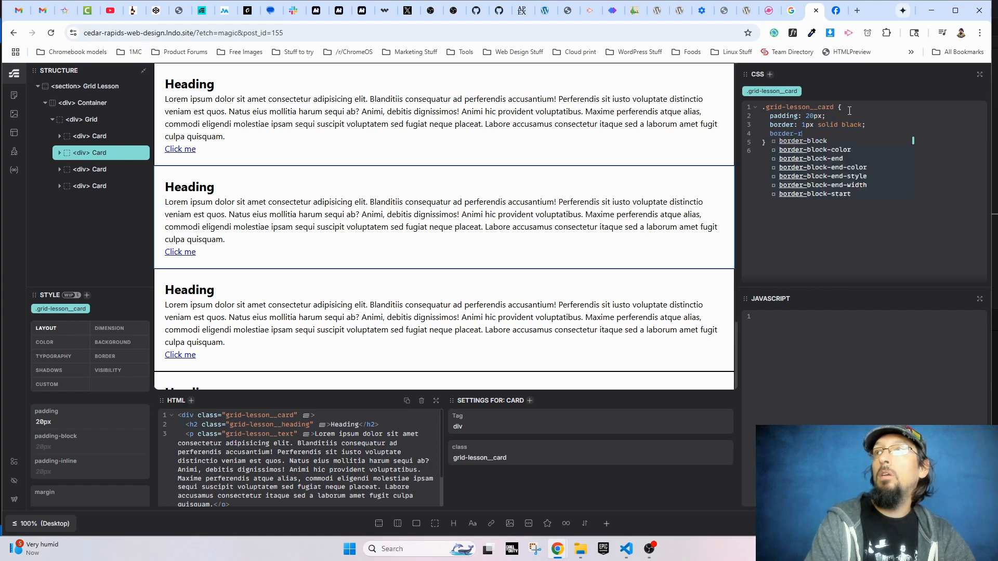
text(adius: 10px;)
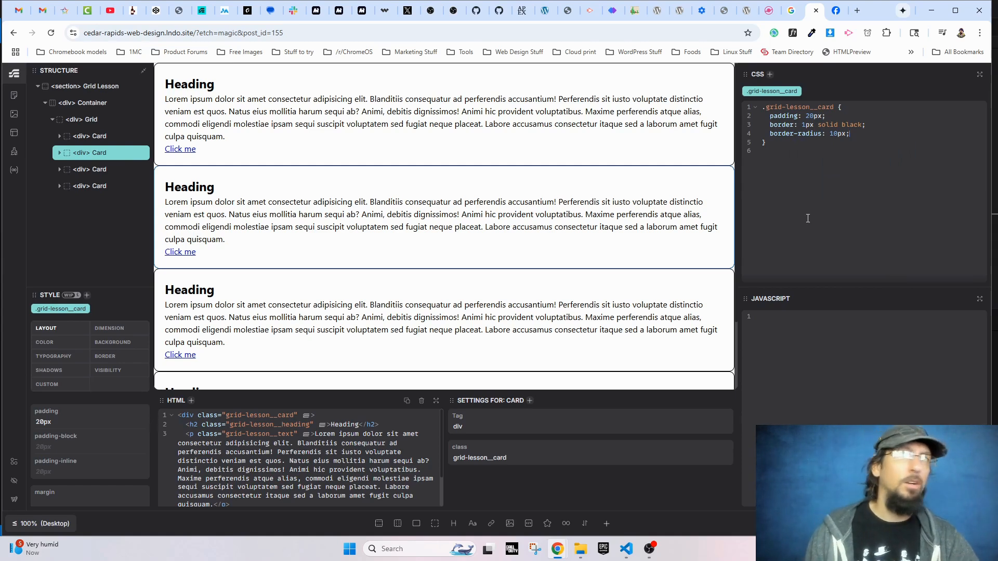
scroll(285, 256, down, 2)
scroll(285, 256, up, 2)
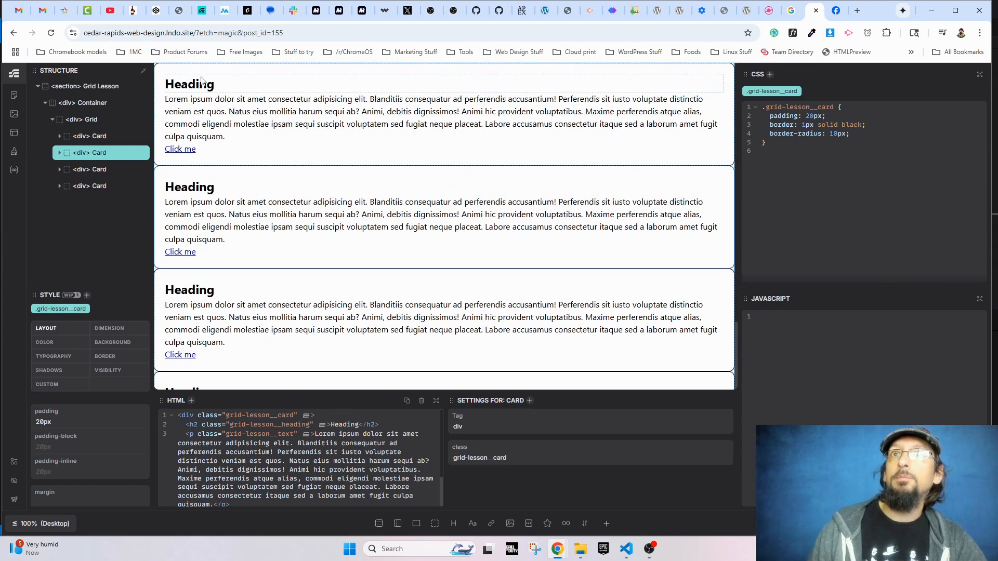
scroll(391, 286, down, 2)
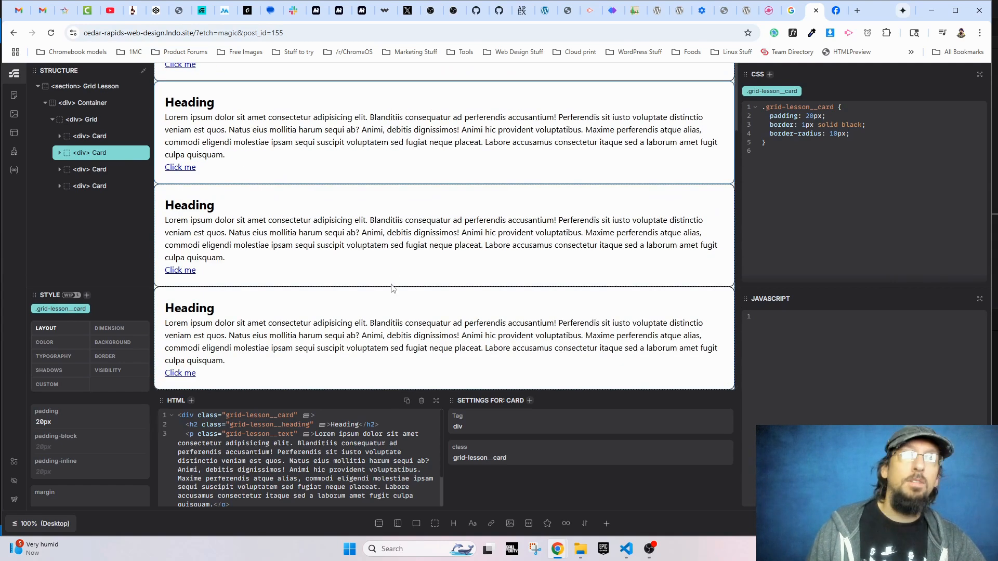
scroll(385, 289, down, 1)
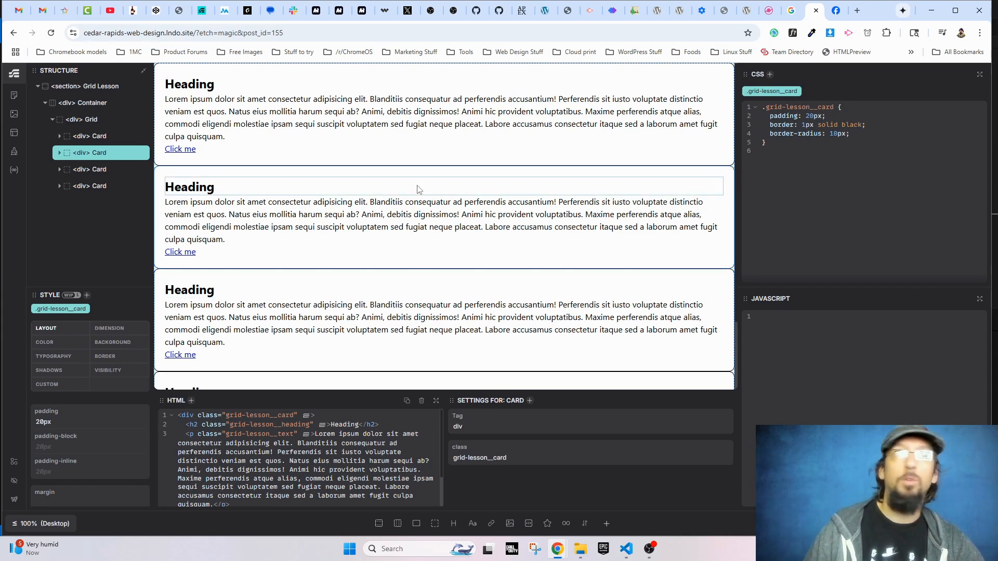
Style .grid-lesson__grid with display: grid and grid-template-columns: repeat(4, 1fr).
click(86, 120)
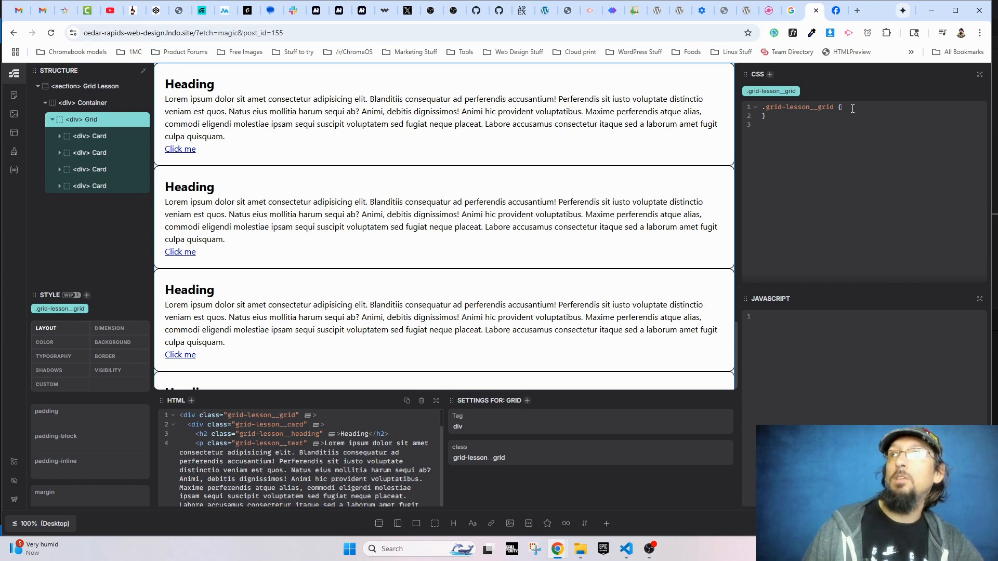
text(isplay)
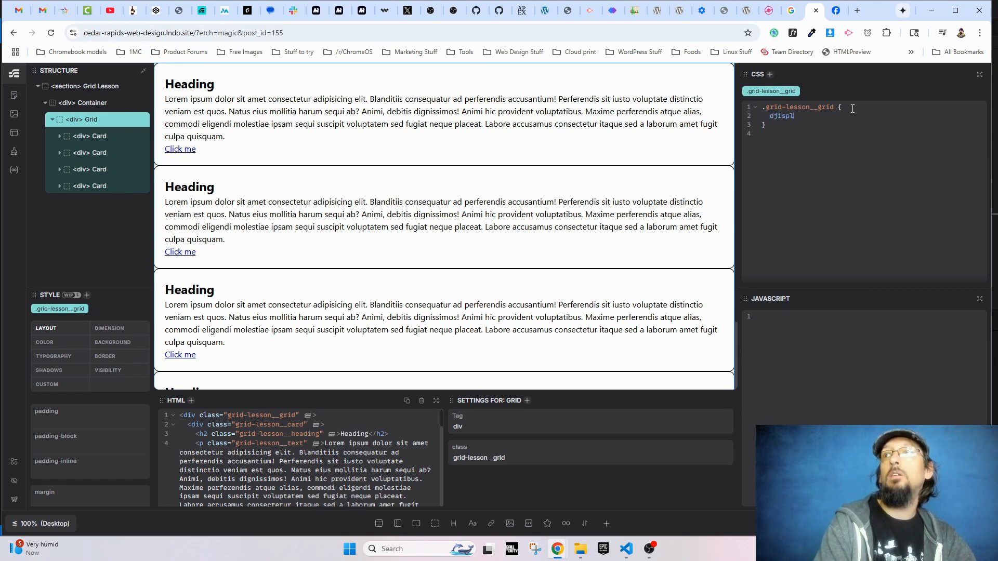
key(BackSpace)
text(isplay: grid)
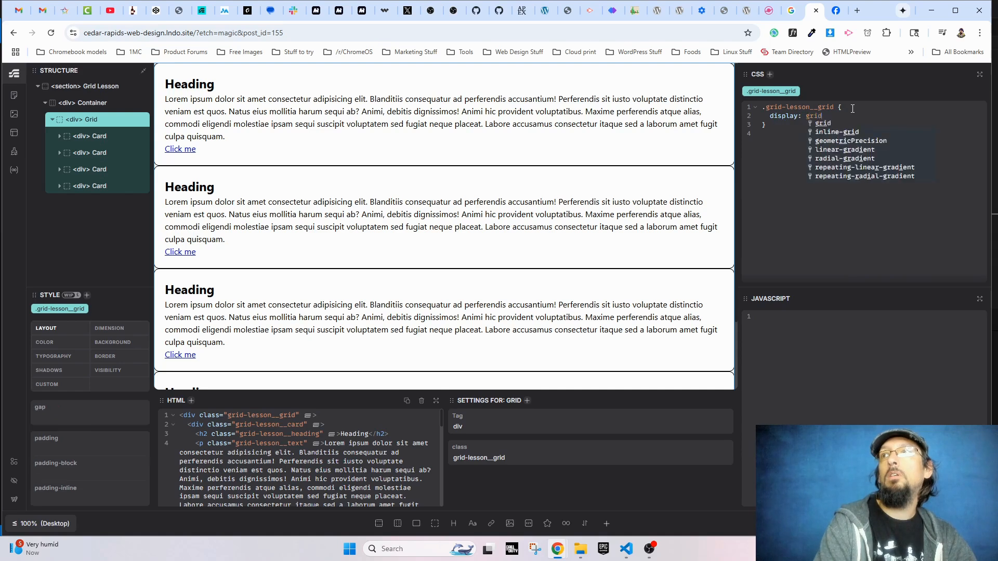
text(;   grid-template-columns)
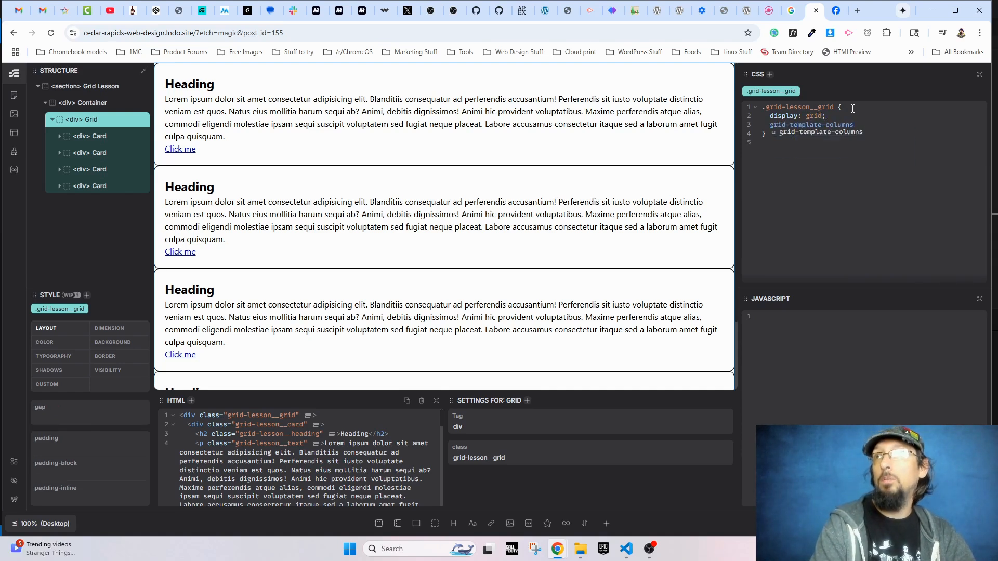
key(Return)
text(repeat;())
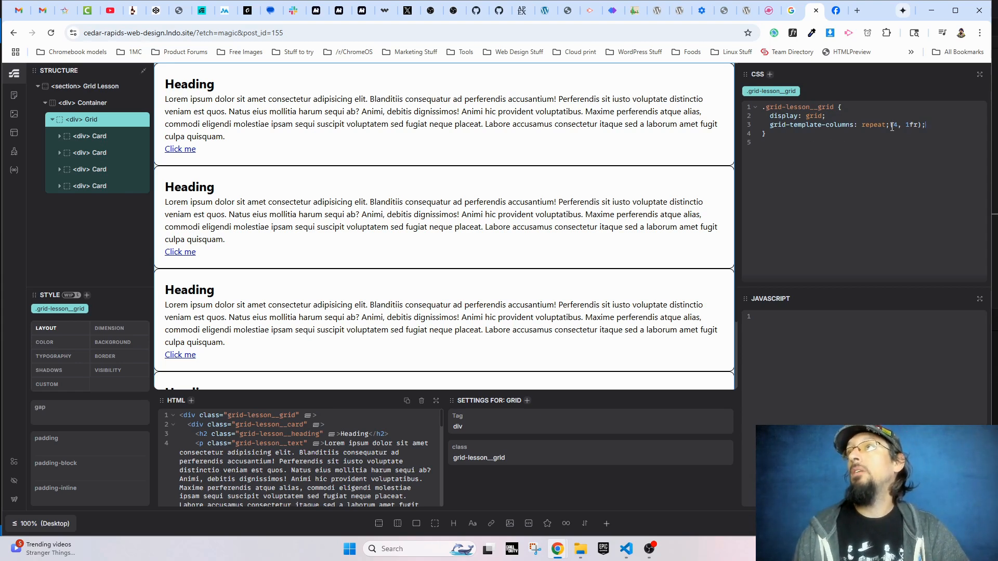
key(BackSpace)
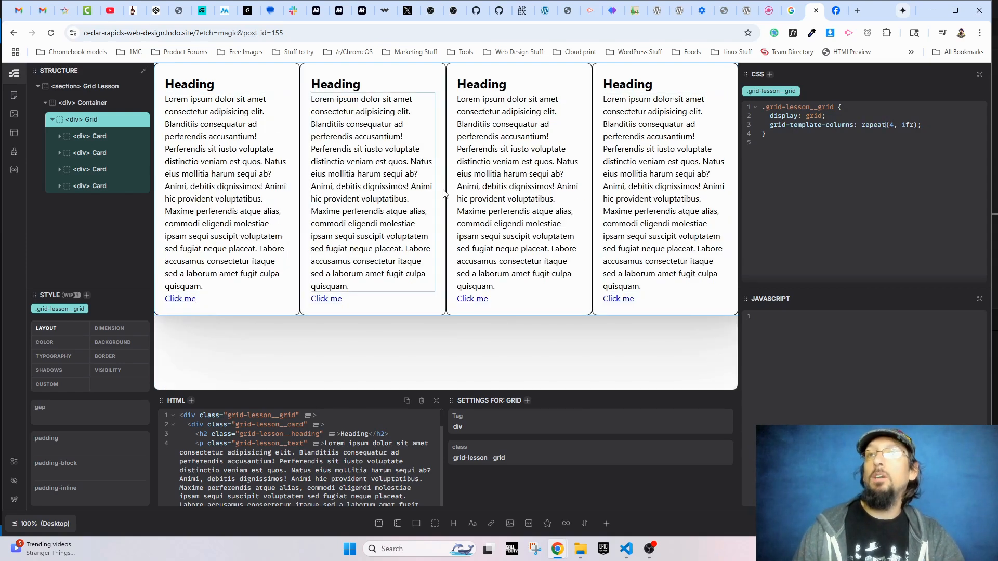
Add gap: 10px to .grid-lesson__grid and check the front-end grid page at narrow and full browser widths.
key(Return)
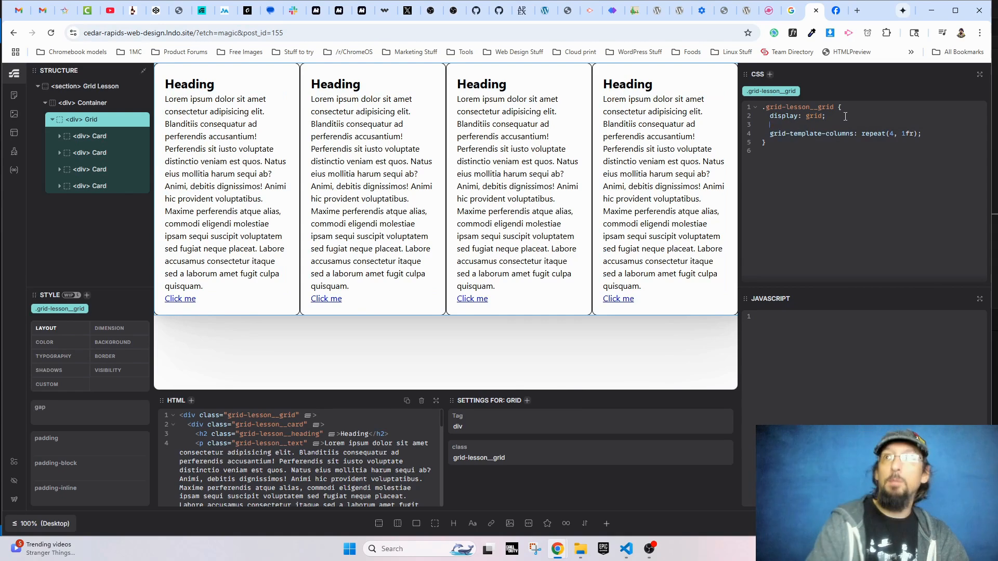
text(gap: 10px;)
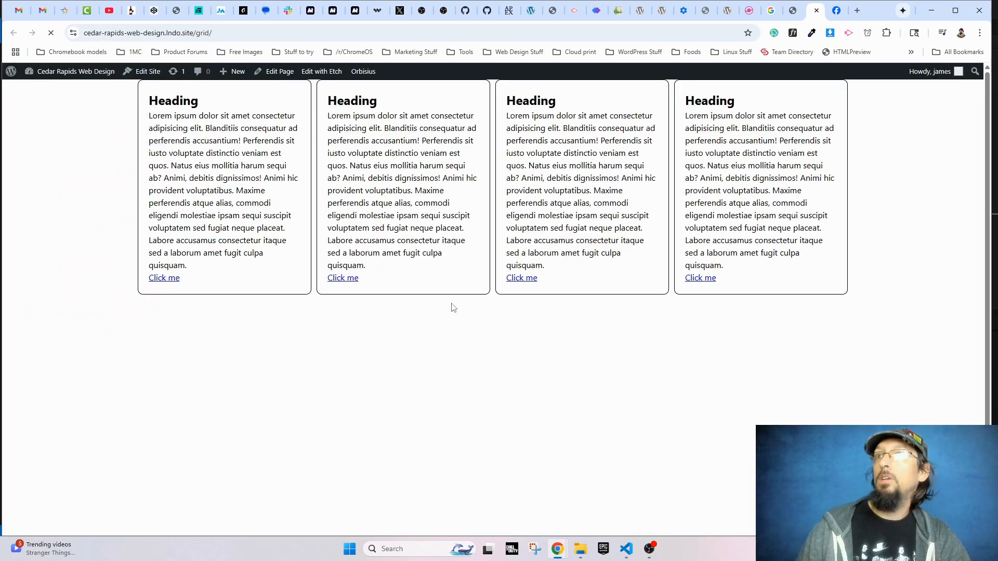
drag(991, 31, 285, 38)
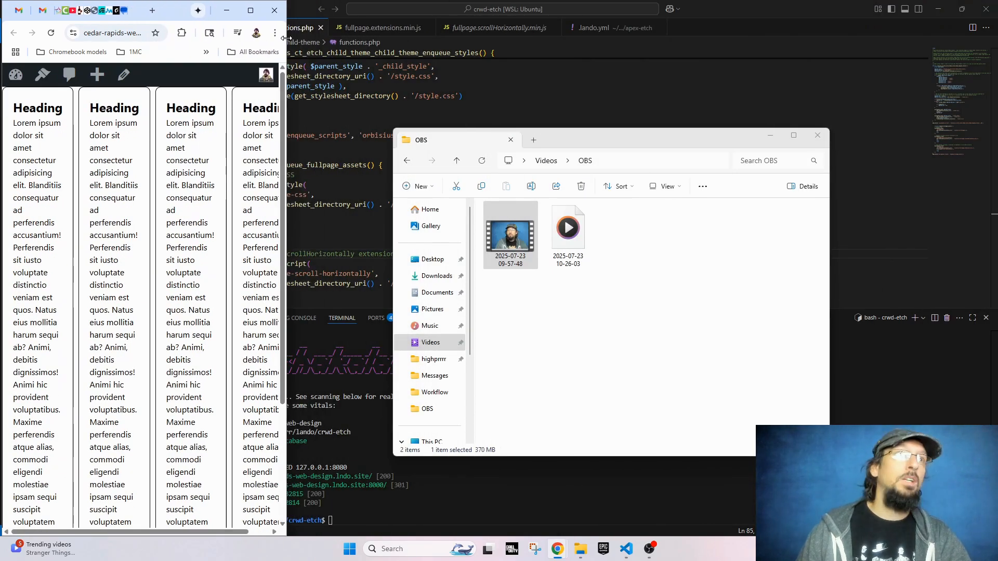
drag(285, 38, 992, 98)
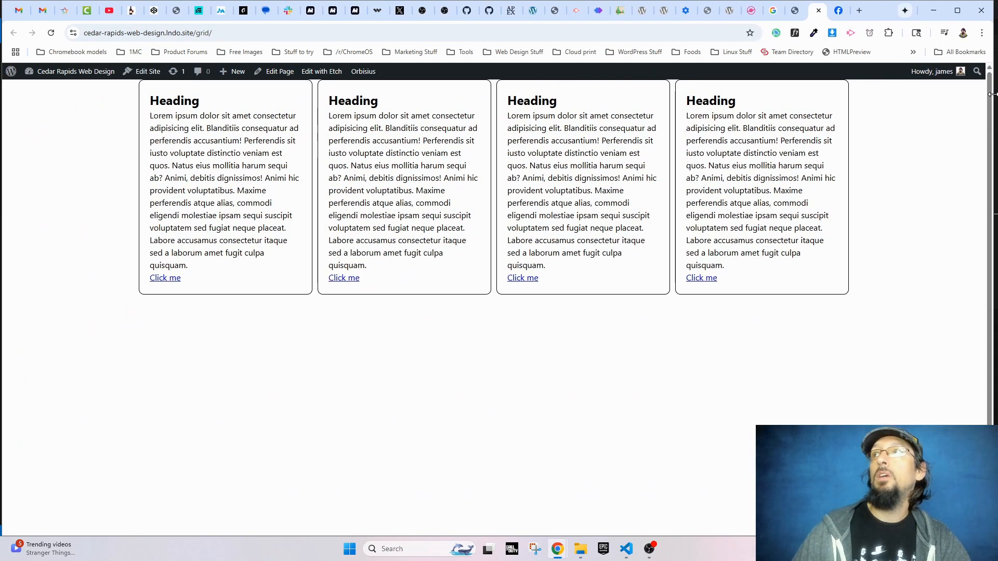
Add max-width media queries to .grid-lesson__grid: repeat(3, 1fr) at 1024px, repeat(2, 1fr) at 768px and 1fr at 480px, with & as selector.
click(794, 11)
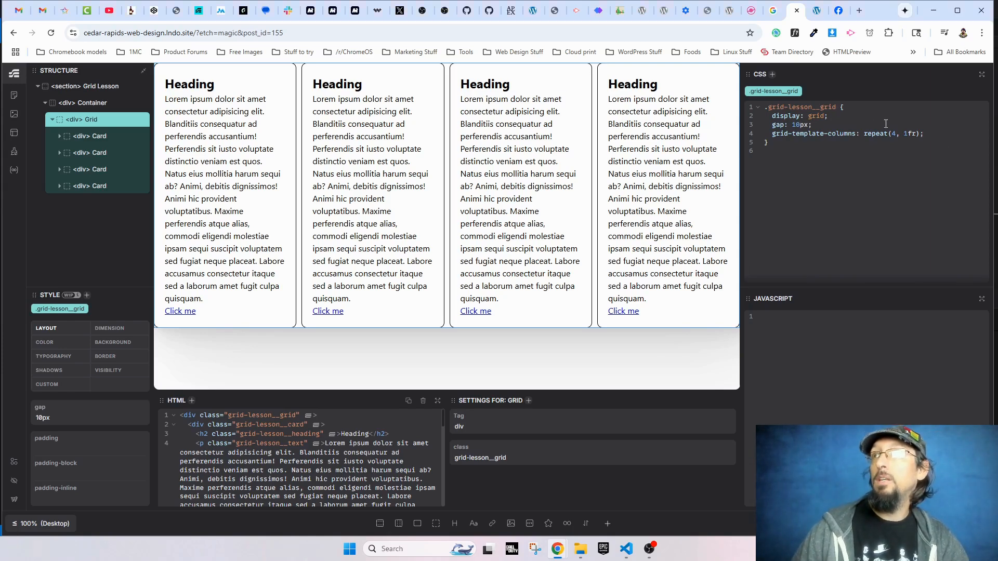
key(Return)
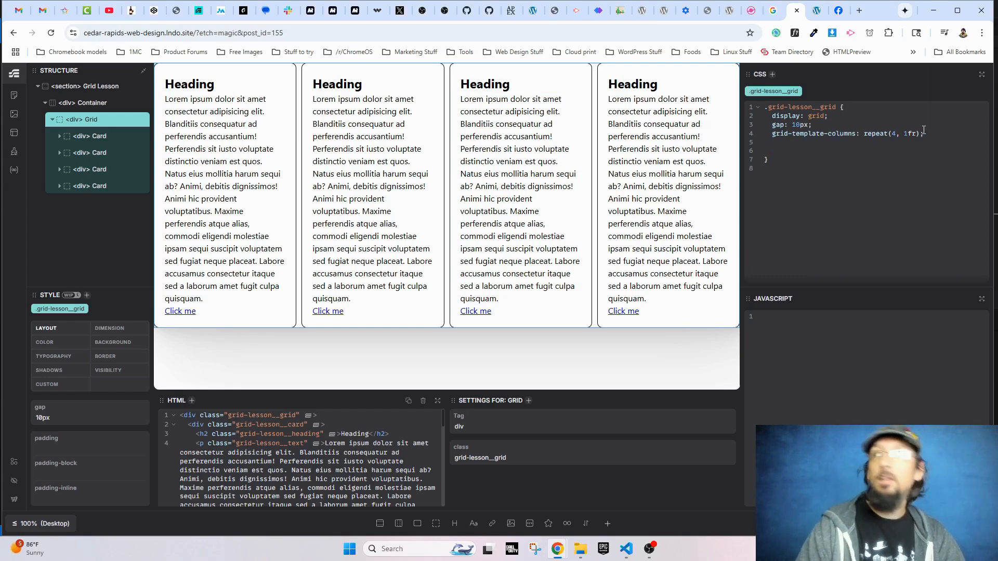
text(@media (max-width: 1024px) {   .grid-container {     grid-template-columns: repeat(3, 1fr);   } }  @media (max-width: 768px) {   .grid-container {     grid-template-columns: repeat(2, 1fr);   } }  @media (max-width: 480px) {   .grid-container {     grid-template-columns: 1fr;   } })
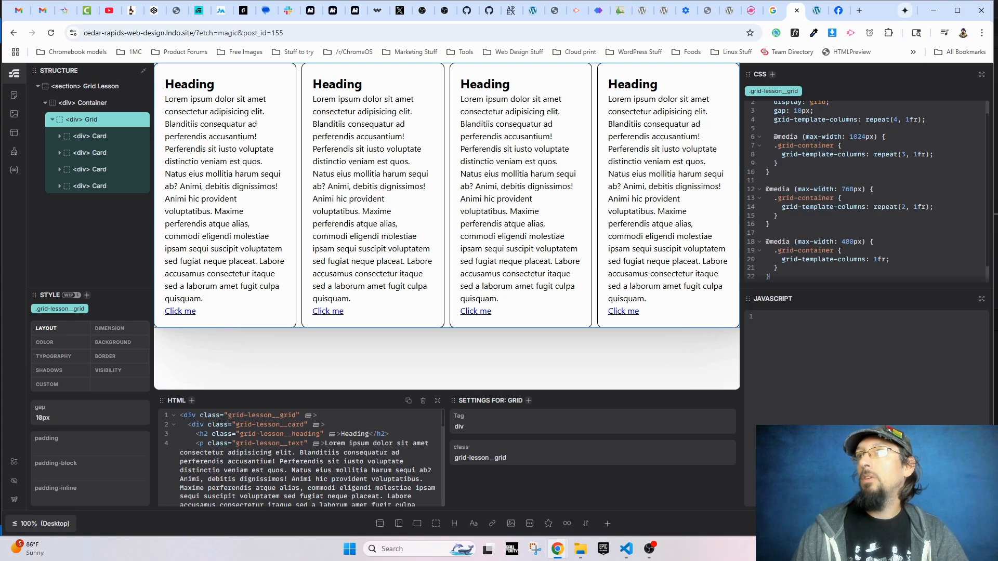
drag(774, 146, 835, 150)
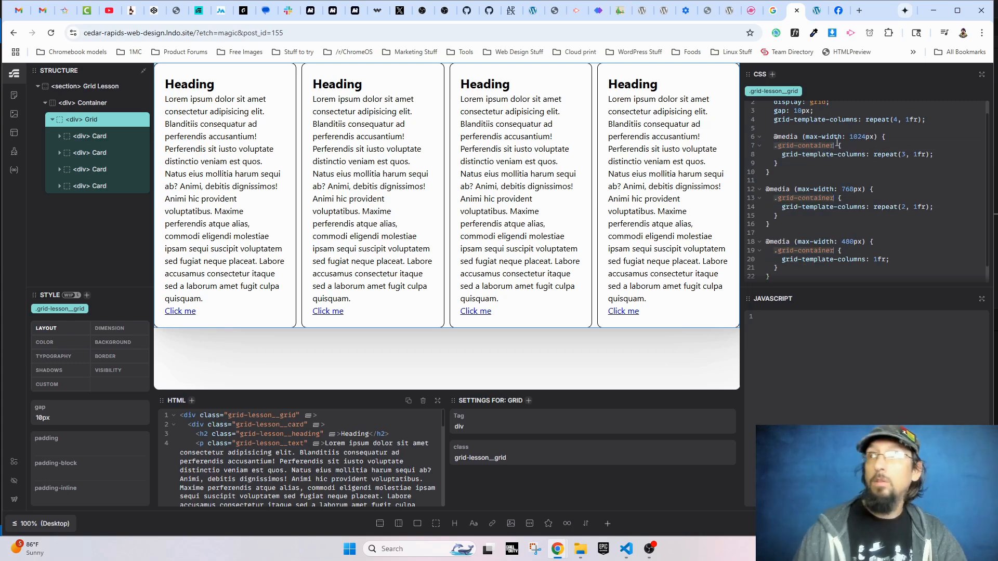
text(&)
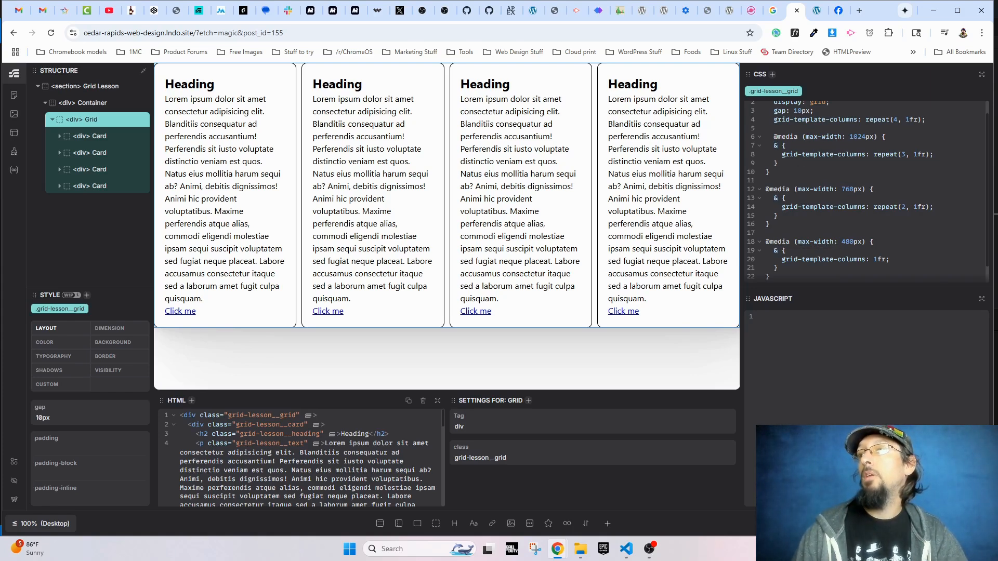
Inspect the front-end grid page in the browser's responsive device view and narrow the viewport to about 829 px.
click(815, 7)
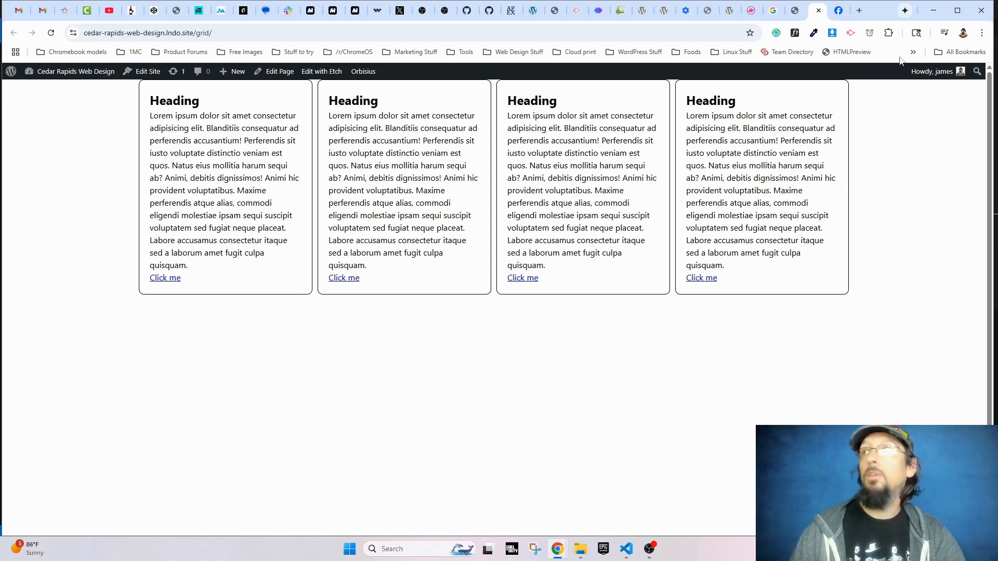
drag(992, 32, 993, 103)
right_click(916, 101)
click(824, 326)
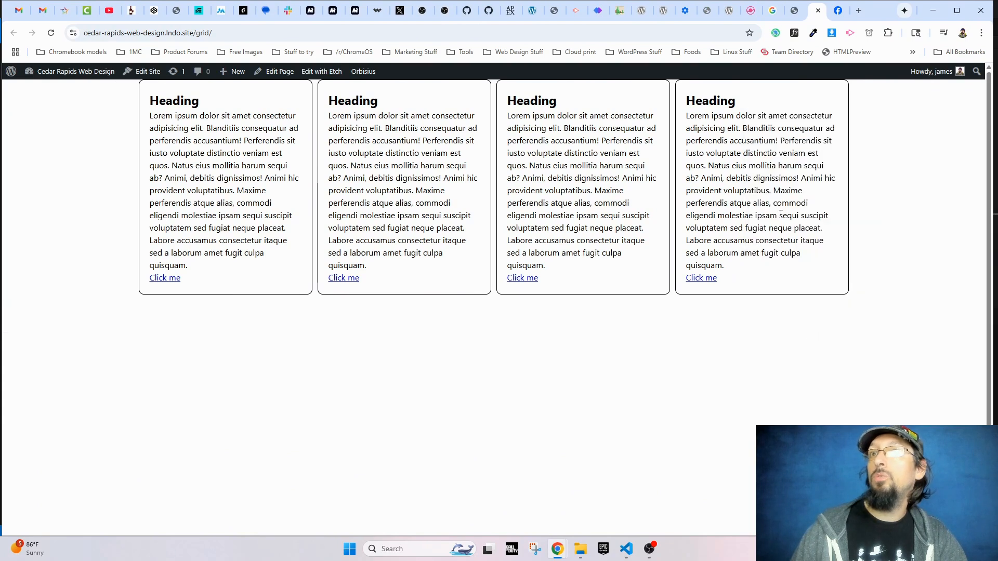
click(25, 340)
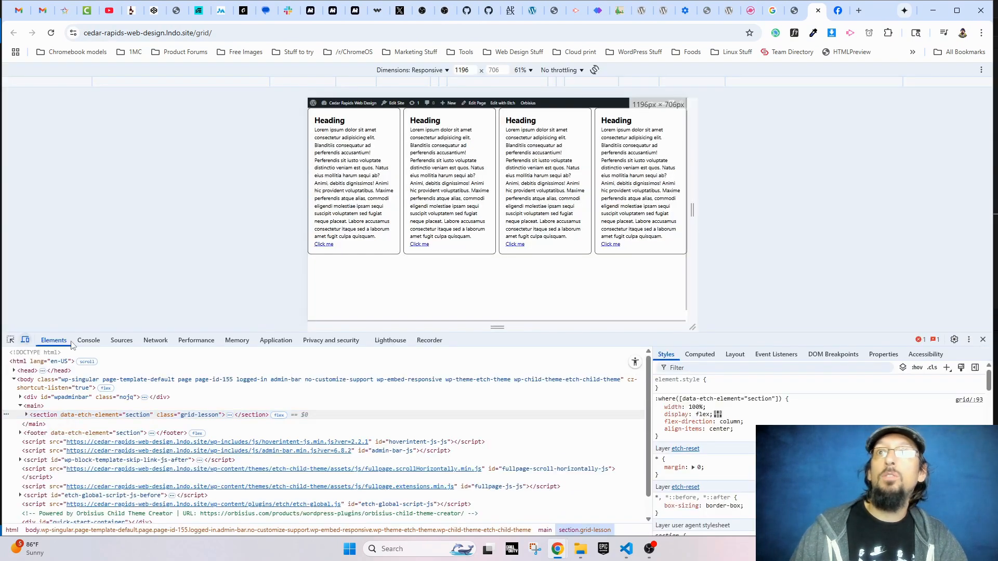
drag(688, 209, 631, 188)
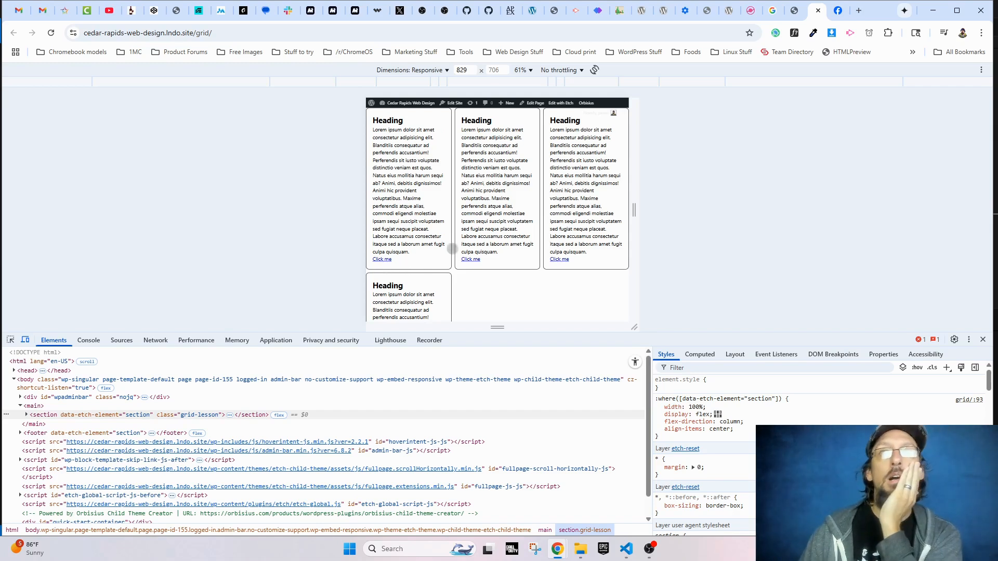
Return to the page builder and read through the media queries in the .grid-lesson__grid CSS.
click(793, 11)
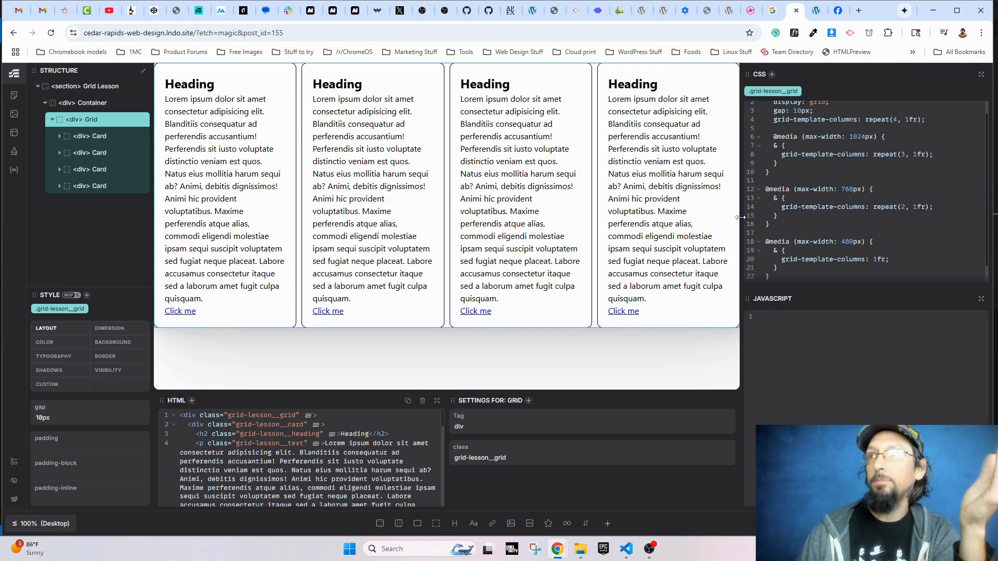
mouse_move(742, 221)
mouse_down()
mouse_move(801, 224)
mouse_move(755, 224)
mouse_up()
scroll(822, 148, up, 2)
drag(845, 116, 854, 231)
scroll(856, 228, down, 1)
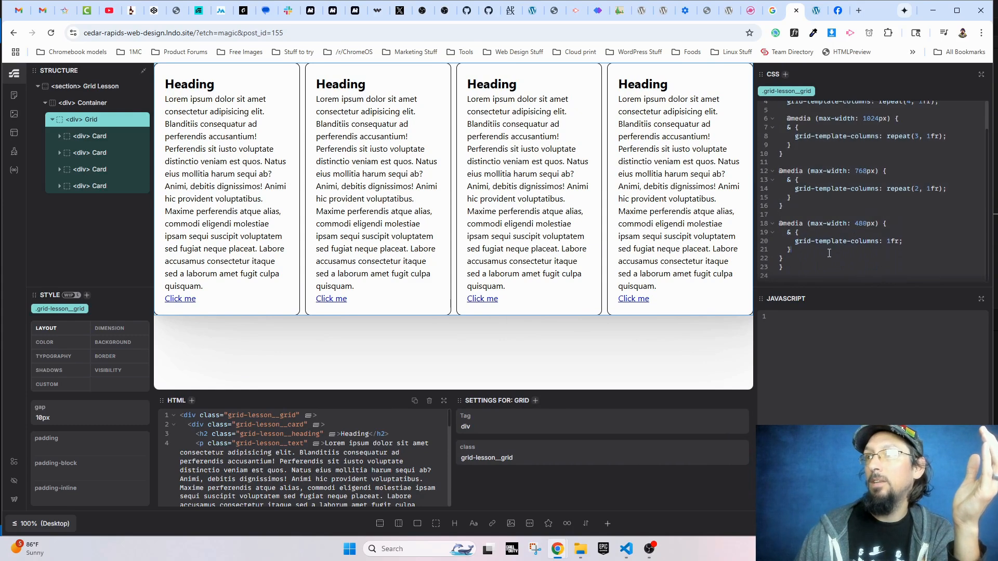
click(854, 232)
scroll(860, 161, up, 1)
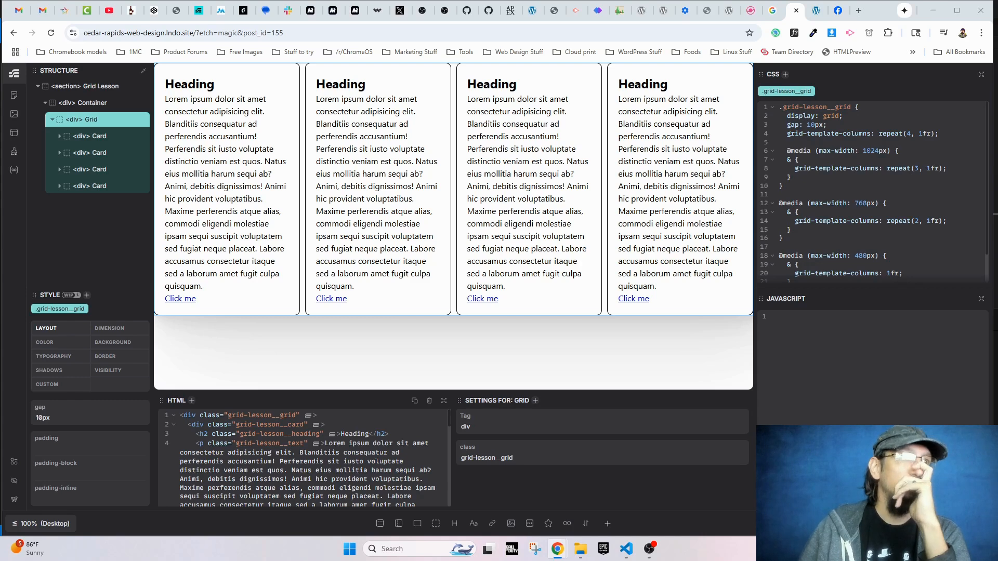
Turn off the responsive device view on the front-end grid page and close the developer tools.
click(816, 11)
click(25, 340)
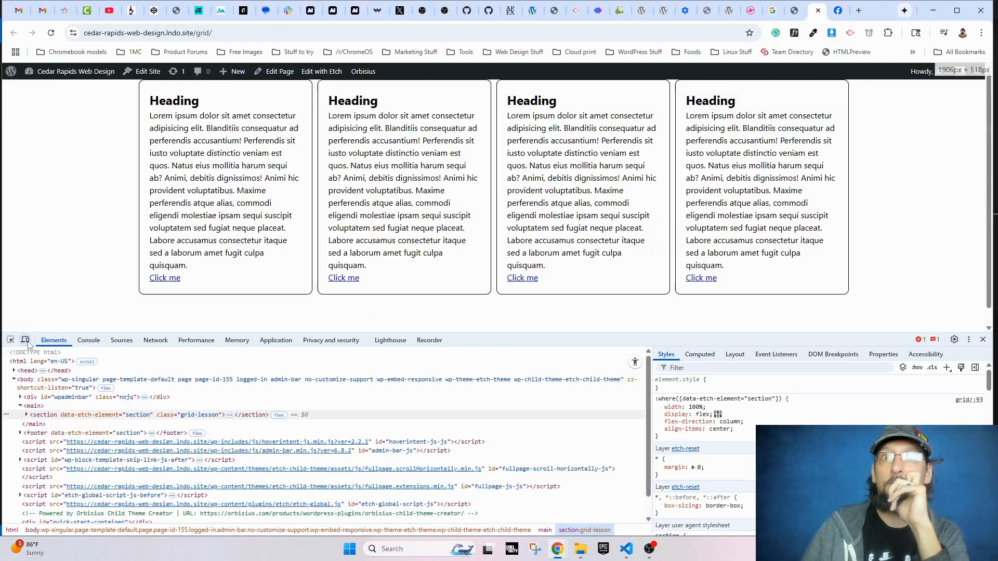
click(983, 339)
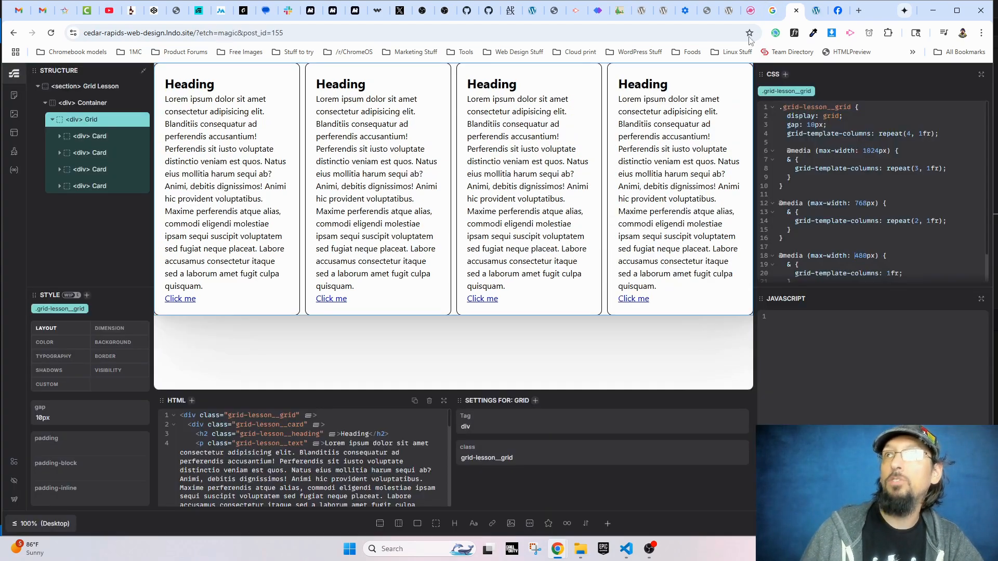
Back in the page builder, add a Flex Div to the Container and place it above the collapsed Grid div.
click(795, 10)
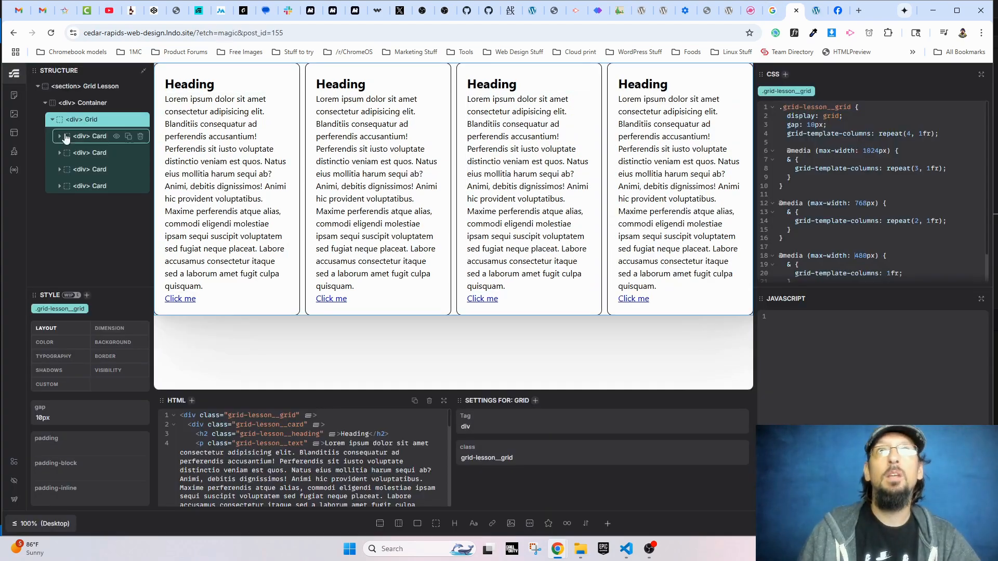
click(52, 119)
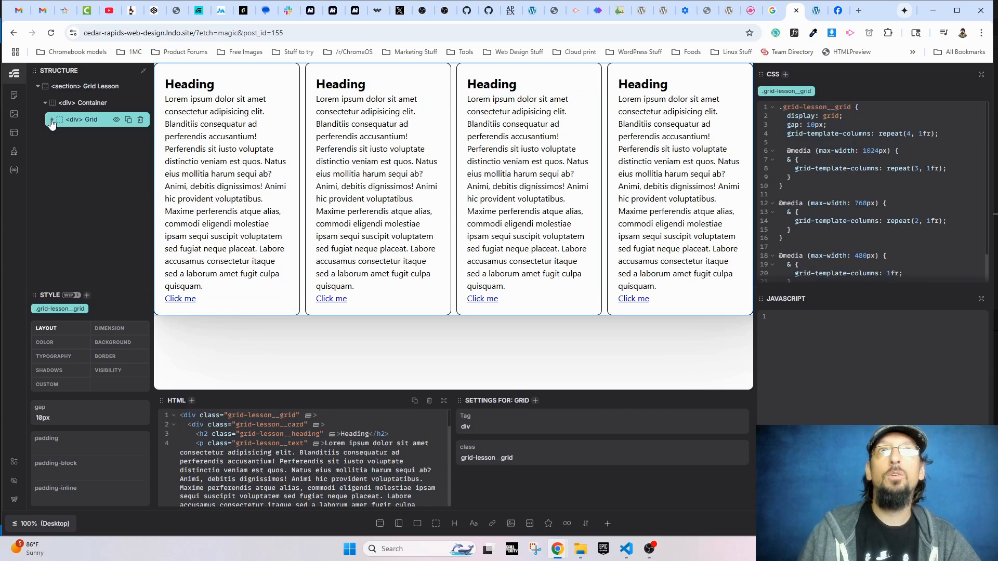
click(82, 107)
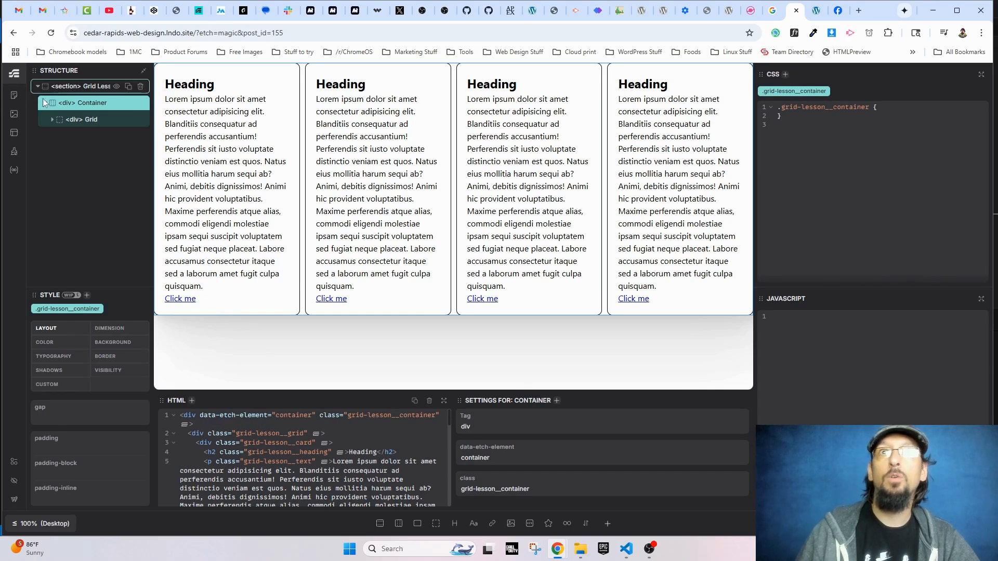
click(417, 524)
mouse_move(65, 136)
mouse_down()
mouse_move(73, 122)
mouse_move(77, 139)
mouse_move(75, 124)
mouse_move(70, 134)
mouse_up()
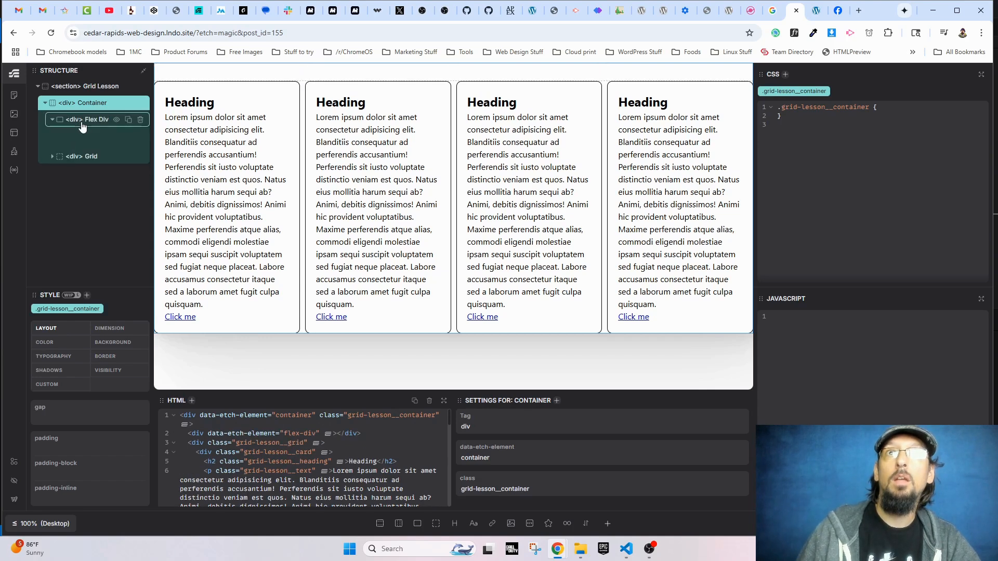
Add a div named Grid Wrapper inside the Flex Div and move the Grid div into it.
click(73, 124)
click(436, 523)
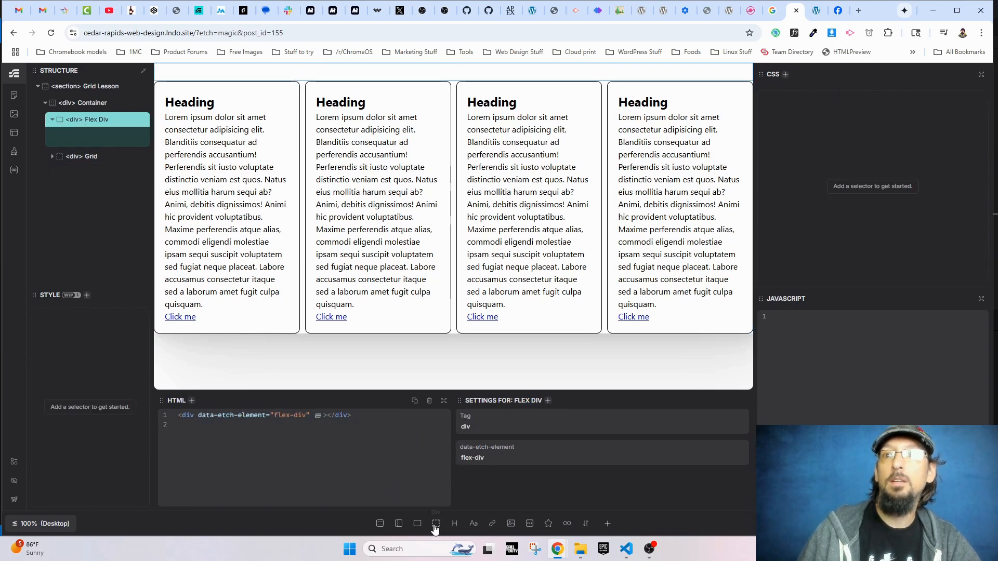
click(96, 136)
text(Grid Wrapper)
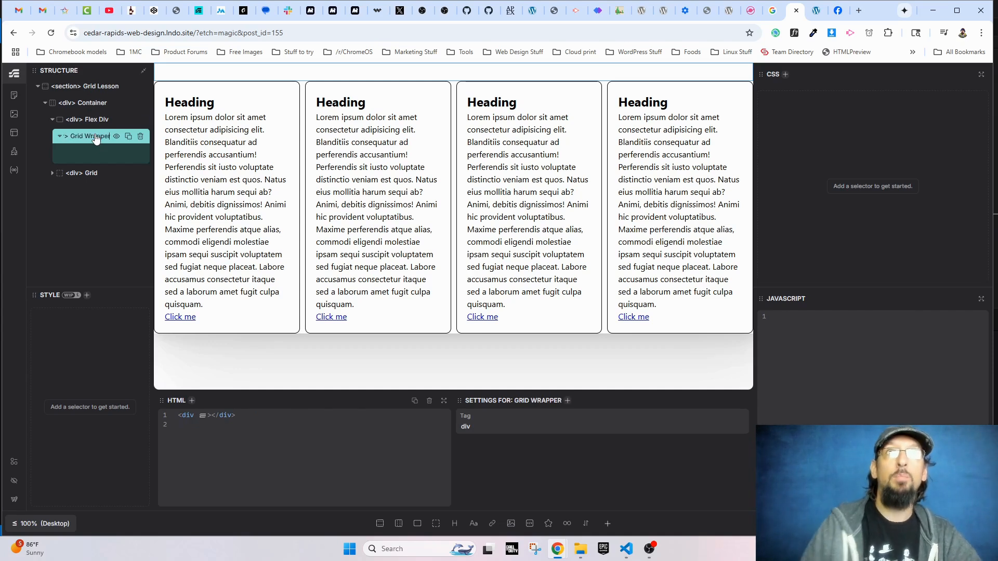
key(Return)
drag(74, 173, 98, 148)
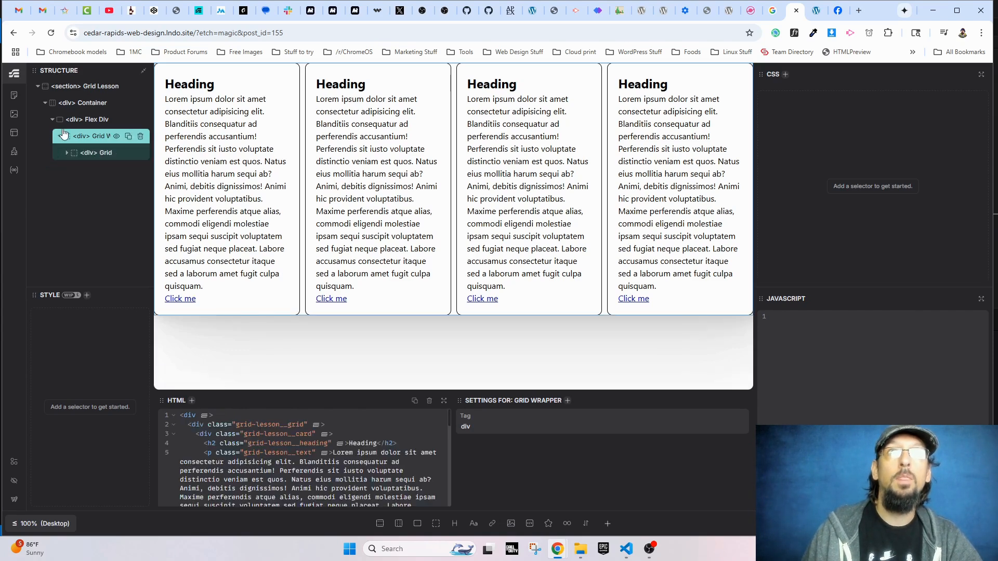
click(60, 136)
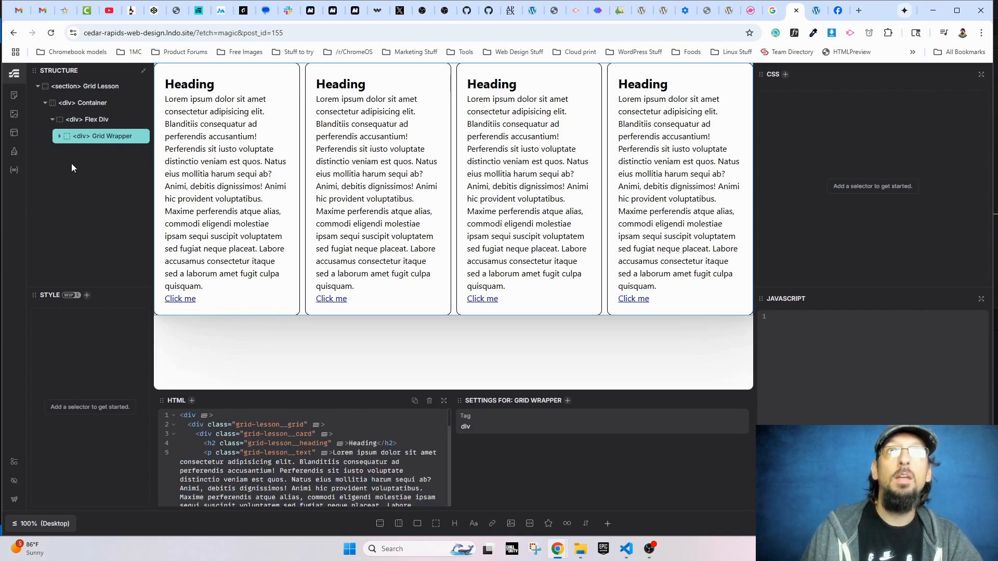
Add a second div to the Flex Div after Grid Wrapper and name it Sidebar.
click(93, 124)
click(436, 523)
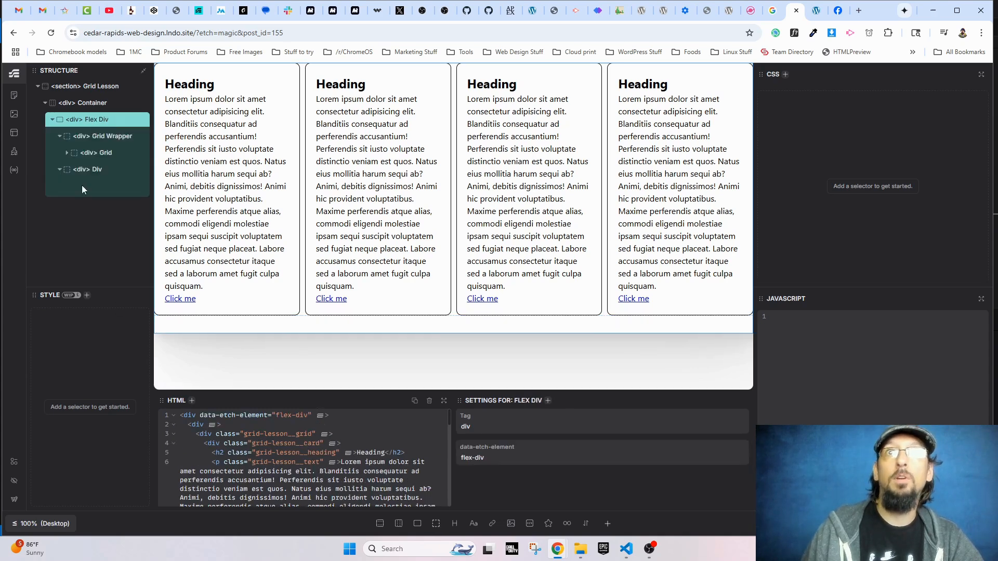
click(60, 136)
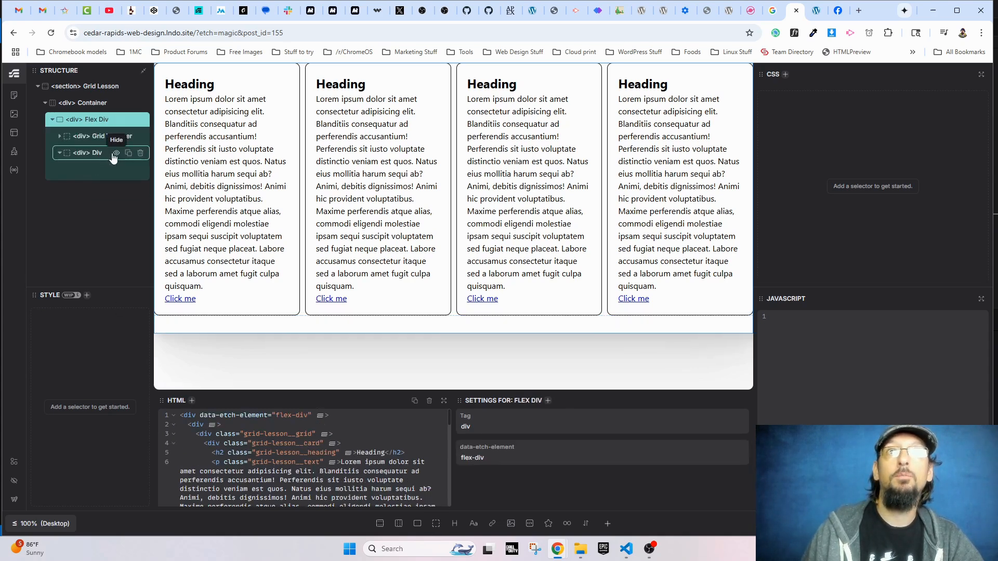
click(97, 152)
text(Sidebar)
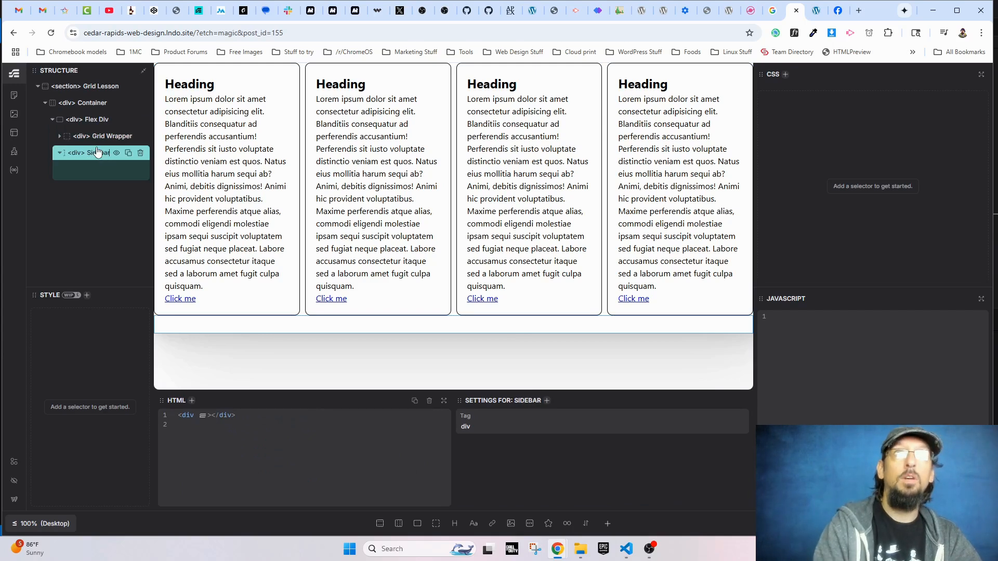
Add a text element inside the Sidebar div and replace its placeholder with six paragraphs of lorem ipsum using lorem*6.
key(Return)
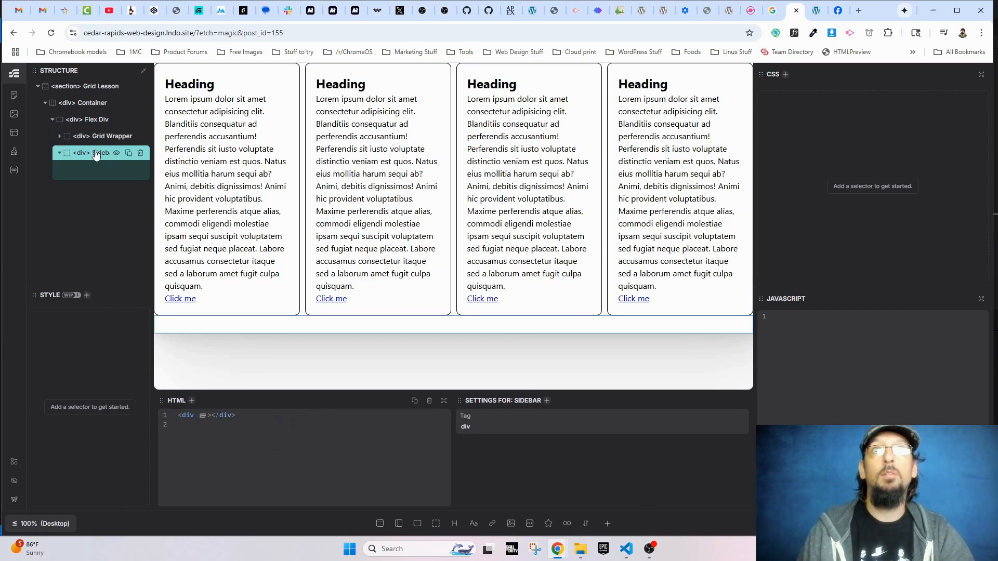
click(473, 524)
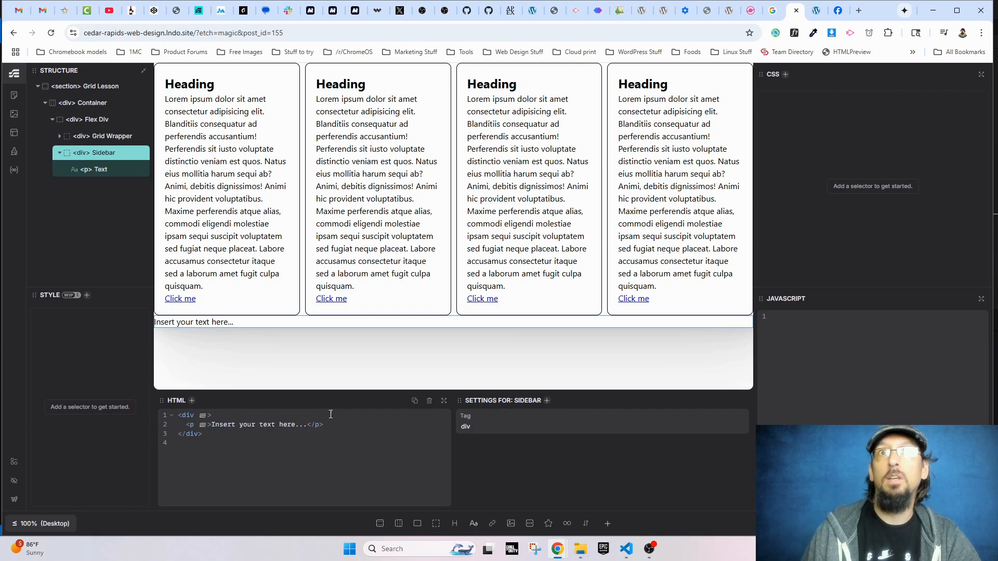
click(96, 170)
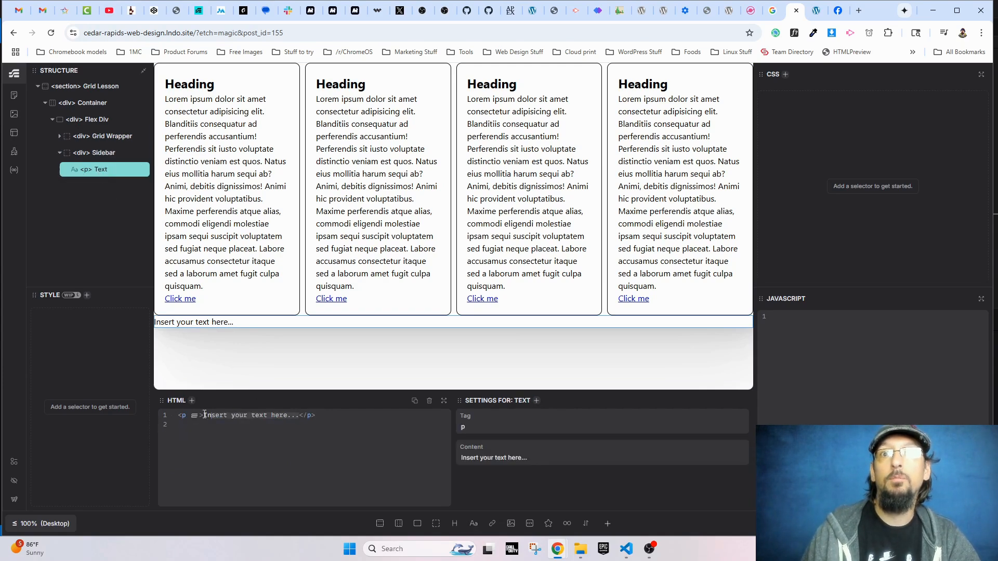
text(lorem)
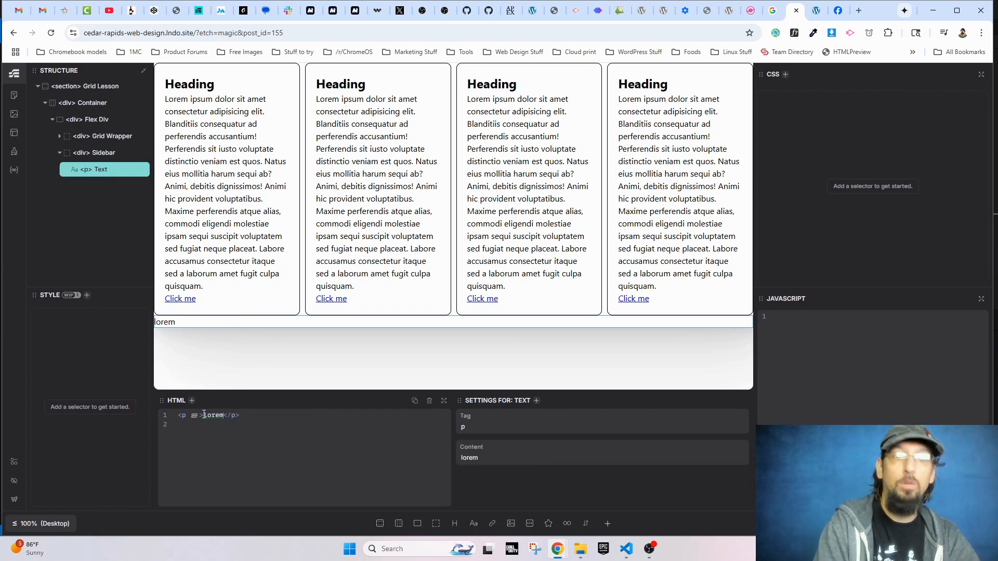
text(*6)
key(Tab)
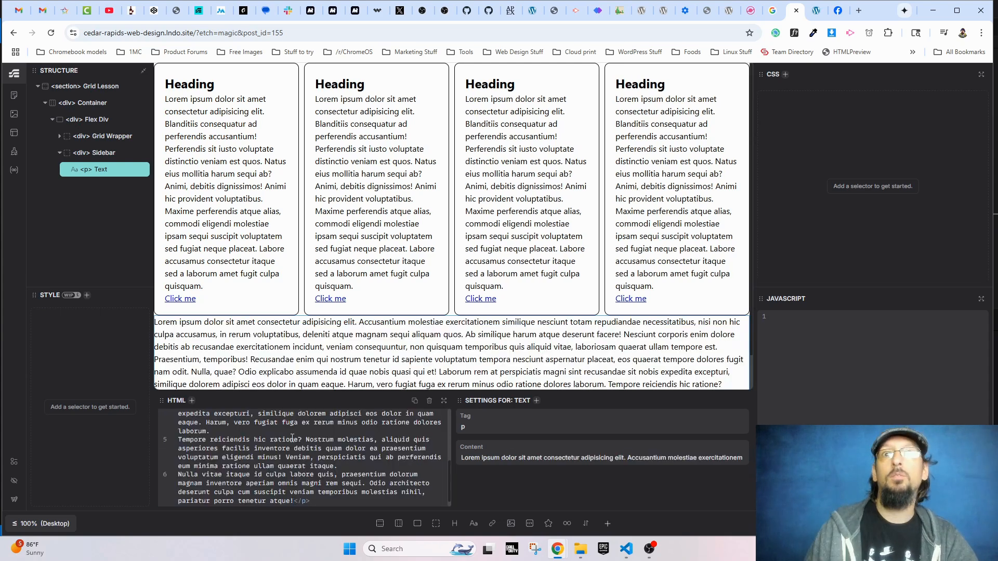
Create BEM classes for the Grid Lesson section and its nested elements.
click(64, 153)
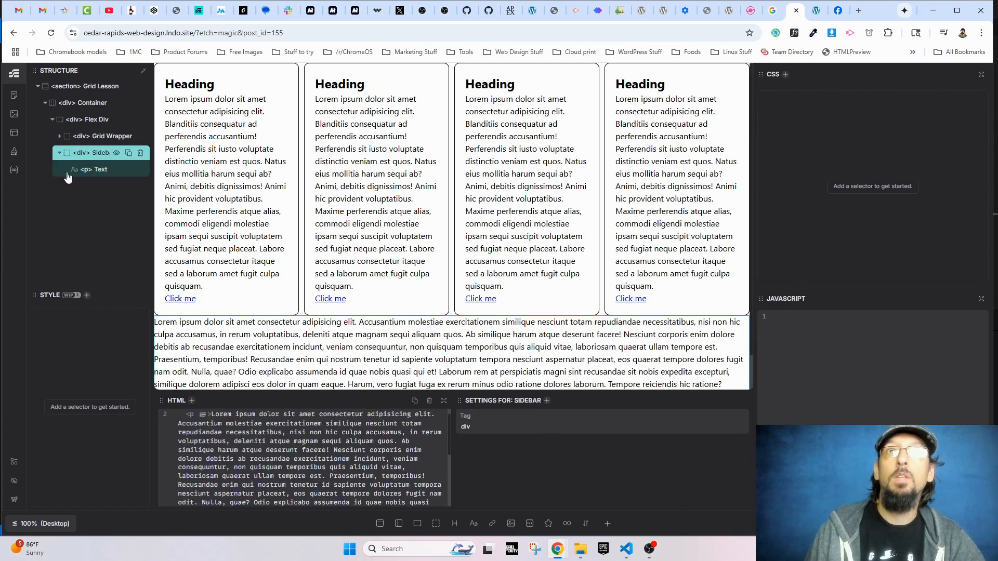
click(92, 121)
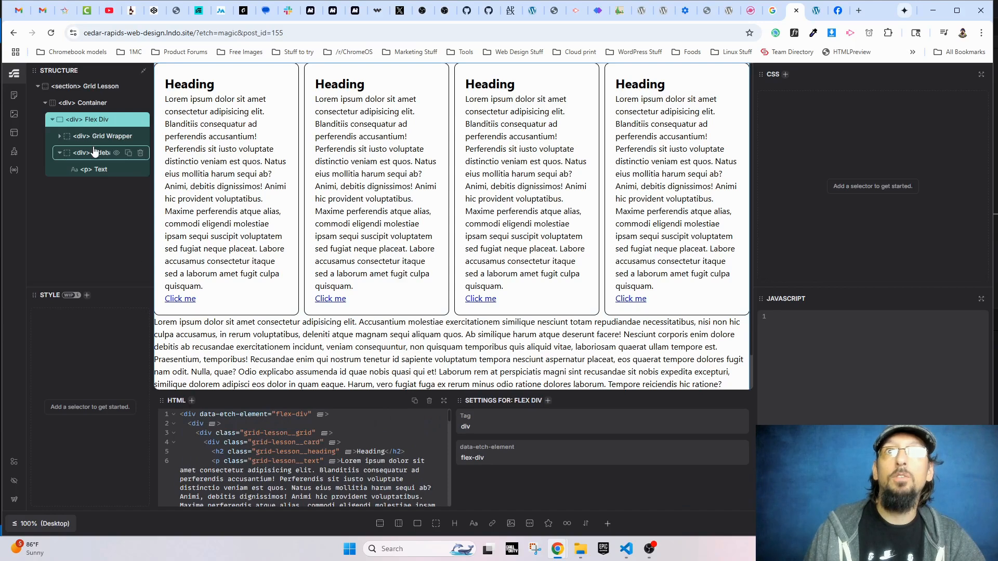
click(90, 86)
right_click(94, 89)
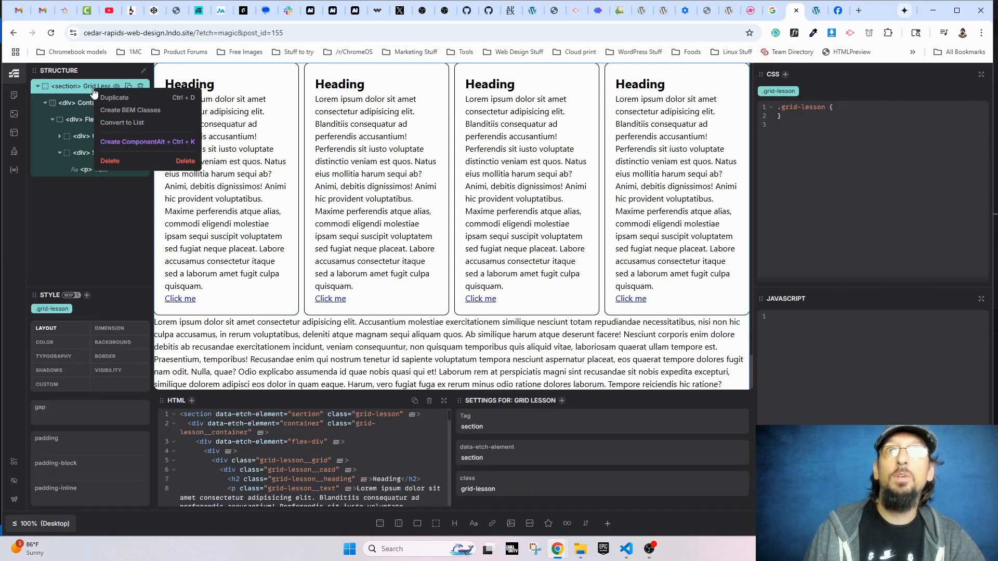
click(132, 110)
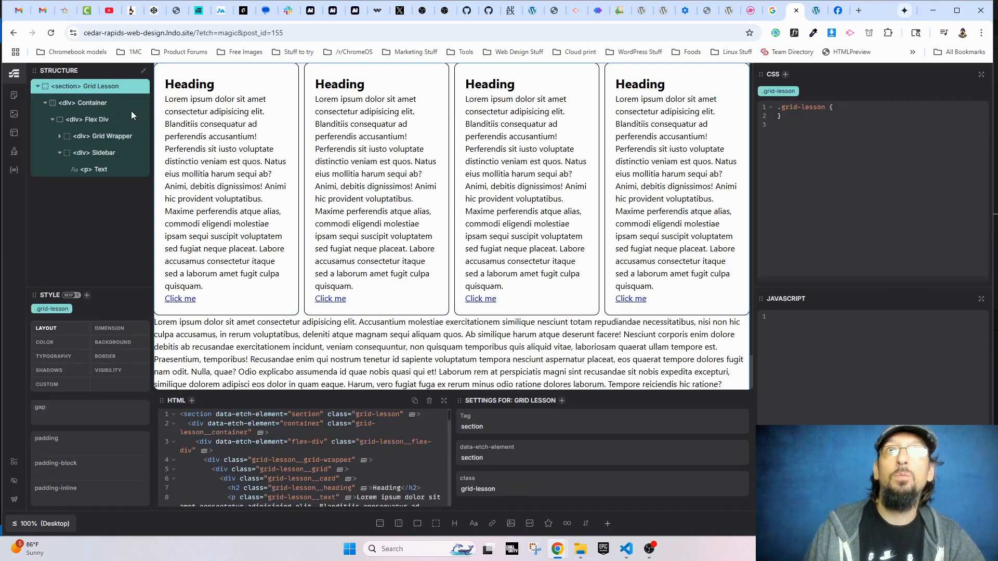
Add flex-direction: row to the Flex Div's class and width: 400px to the Sidebar's class.
click(94, 138)
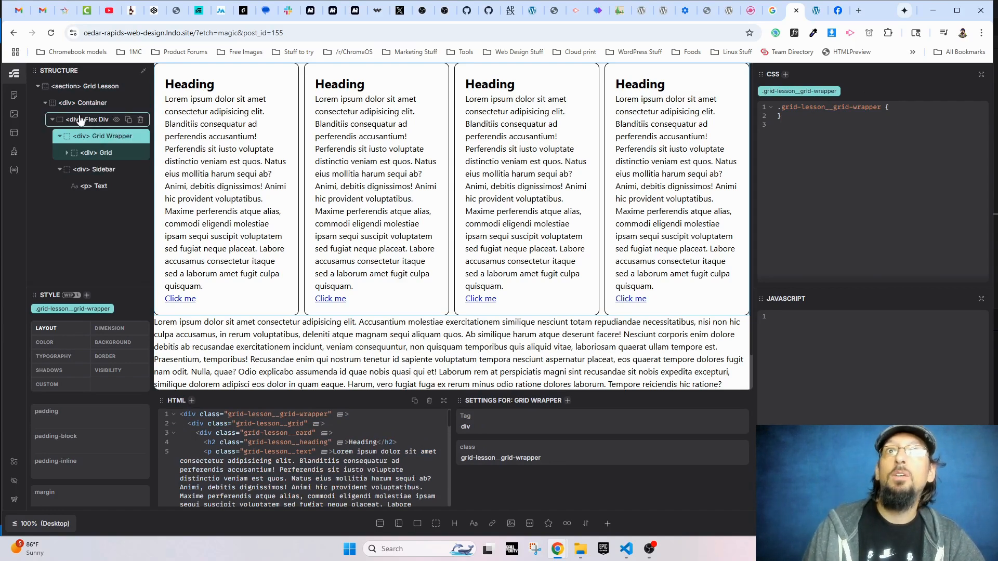
click(98, 120)
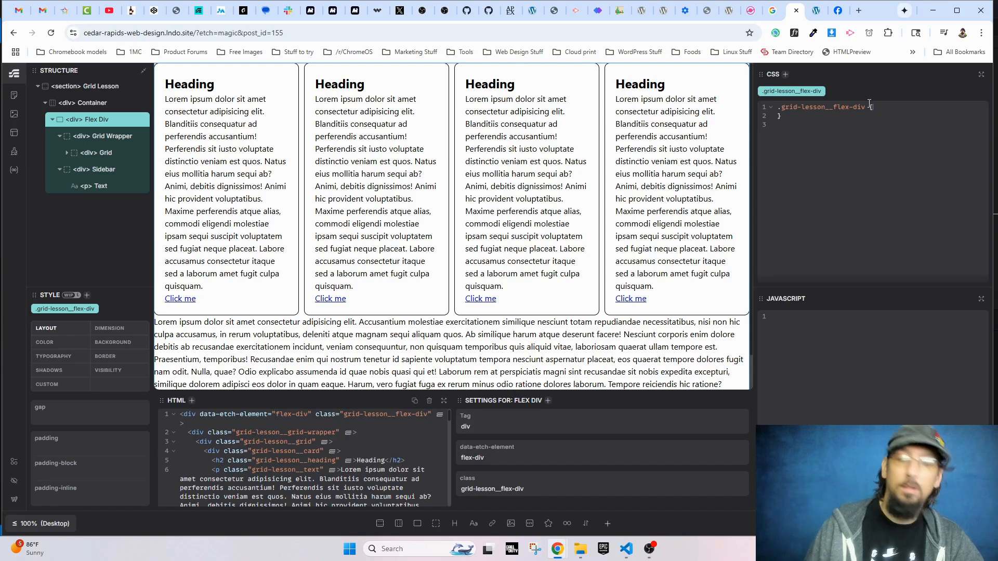
key(Return)
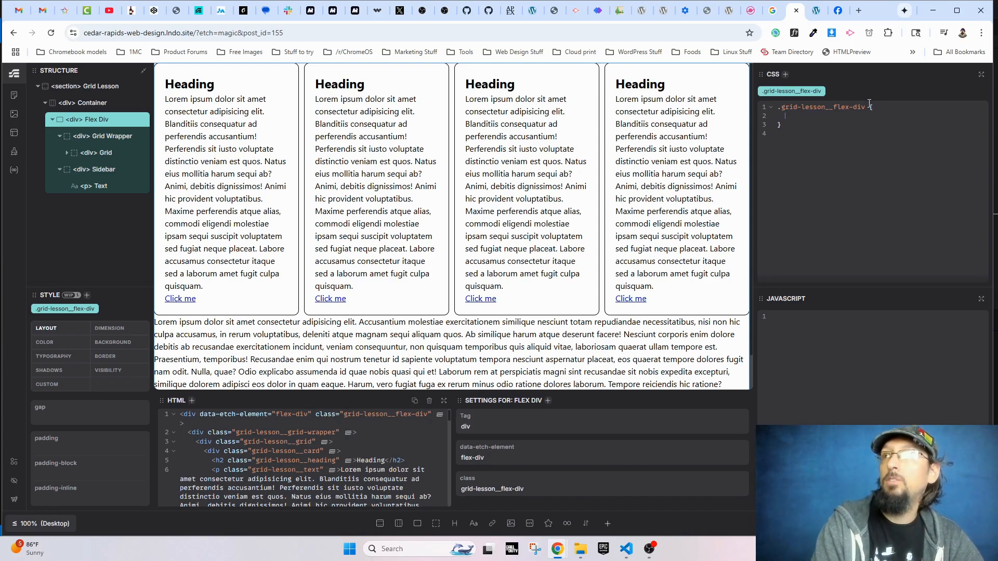
text(flex)
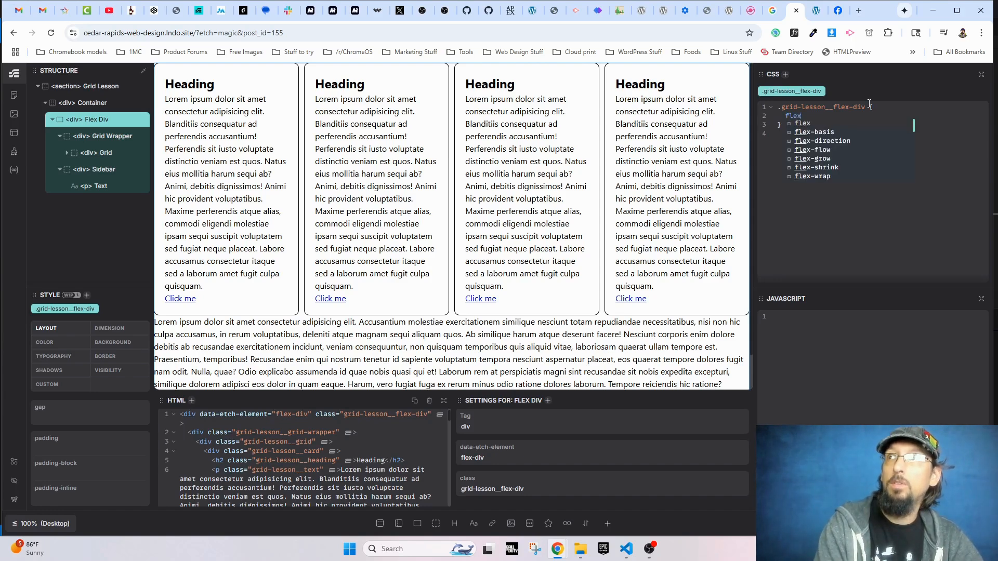
text(-direction: row;)
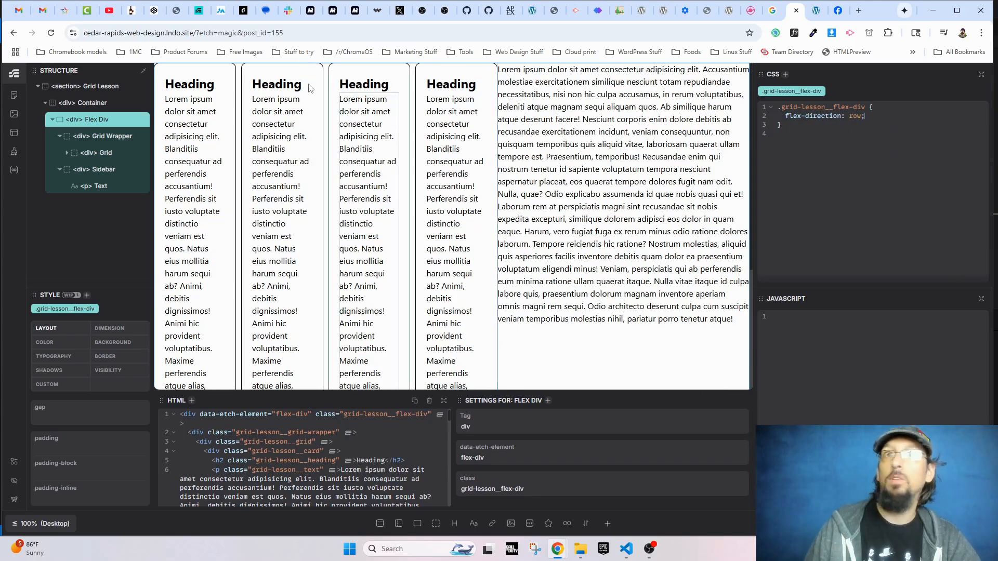
click(100, 174)
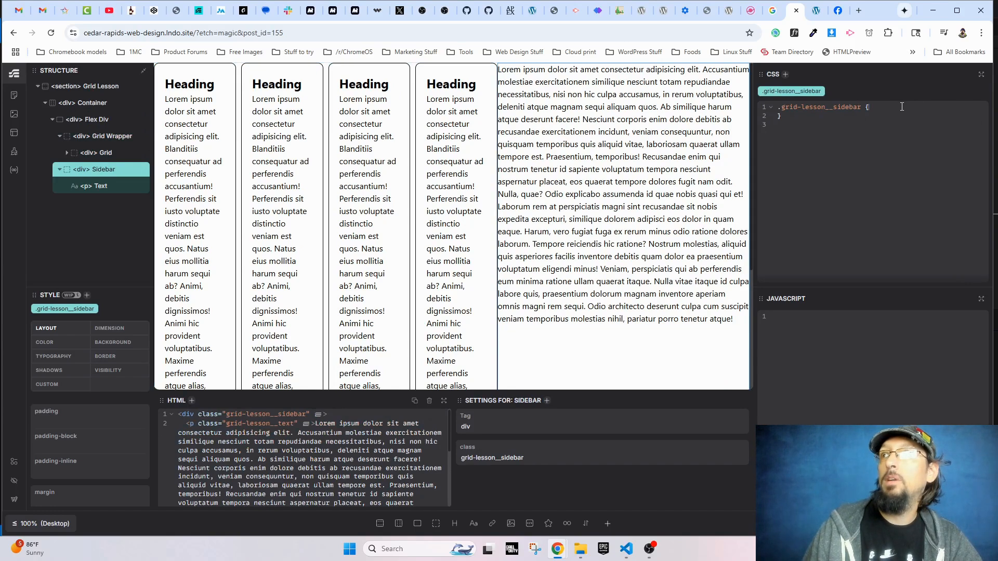
text(width: 400px;)
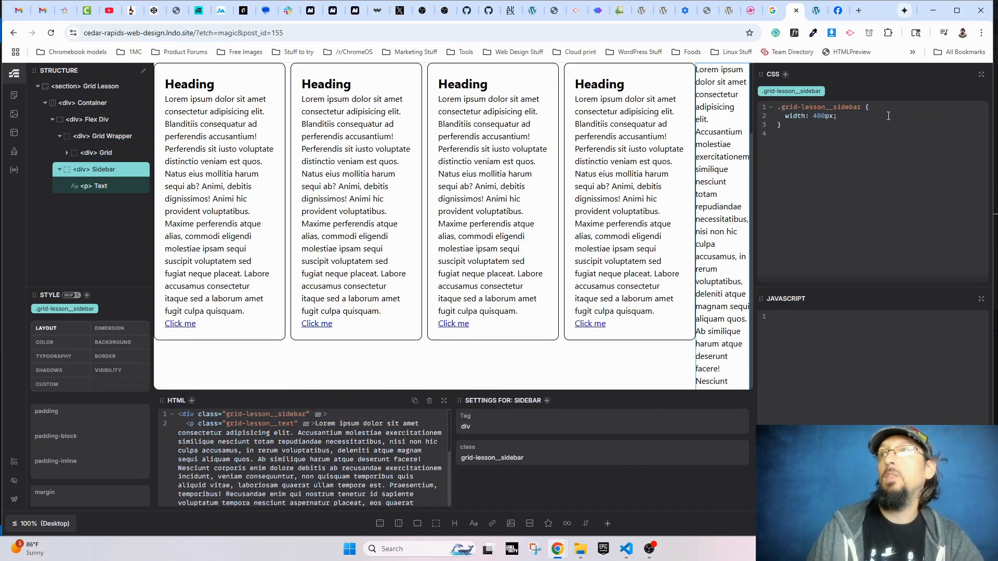
Add flex: 1 to the Grid Wrapper's class and gap: 20px to the Flex Div's class.
click(102, 135)
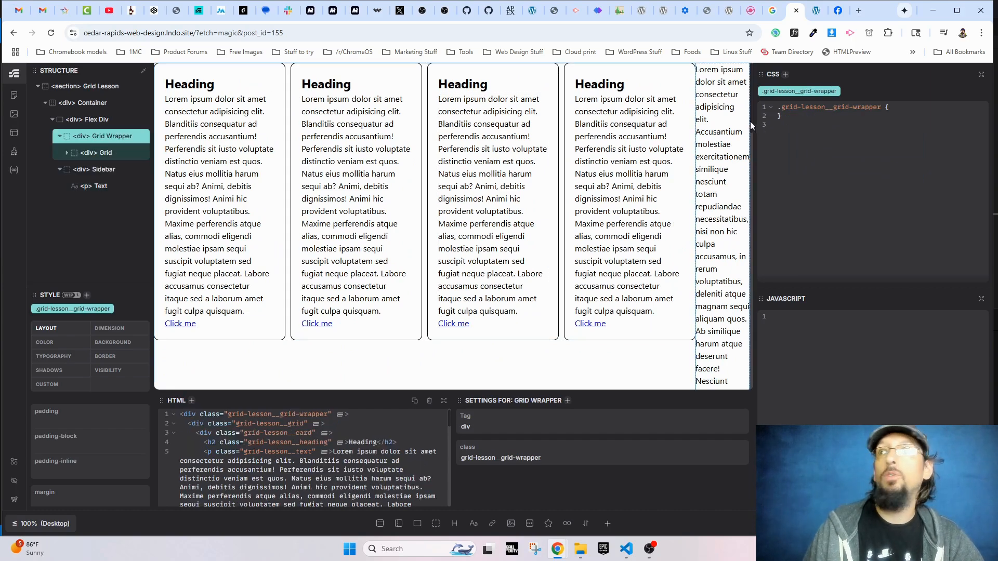
key(Return)
text(flex: 1;)
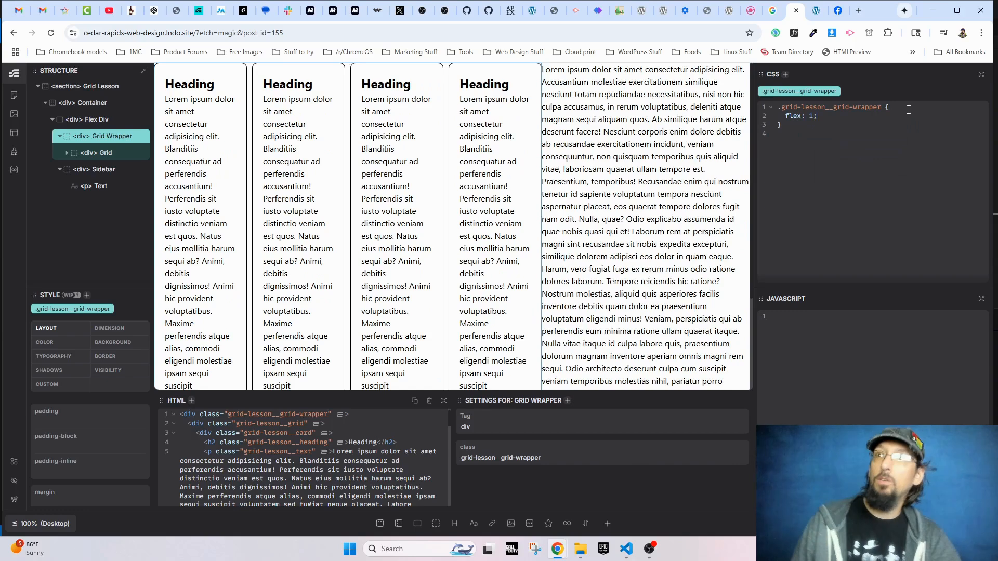
click(85, 119)
text(gap: 20px;)
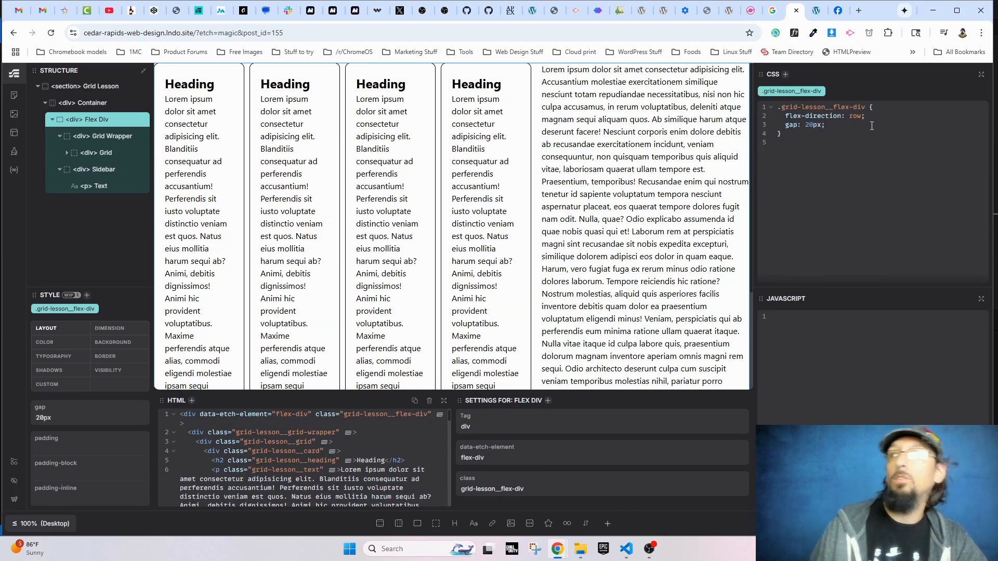
On the front-end grid page, narrow the browser window to check how the cards and sidebar respond, and widen it again.
click(816, 11)
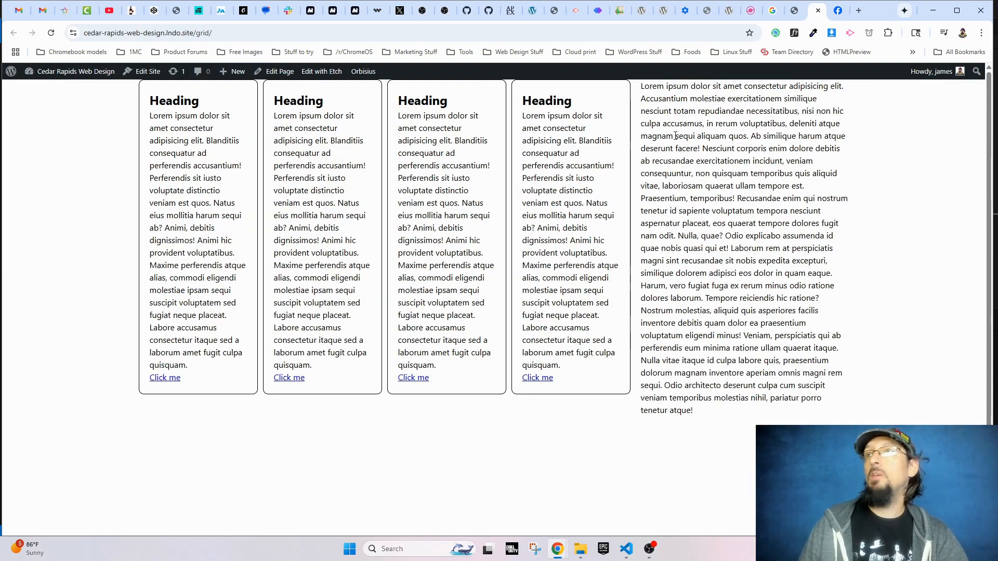
triple_click(675, 136)
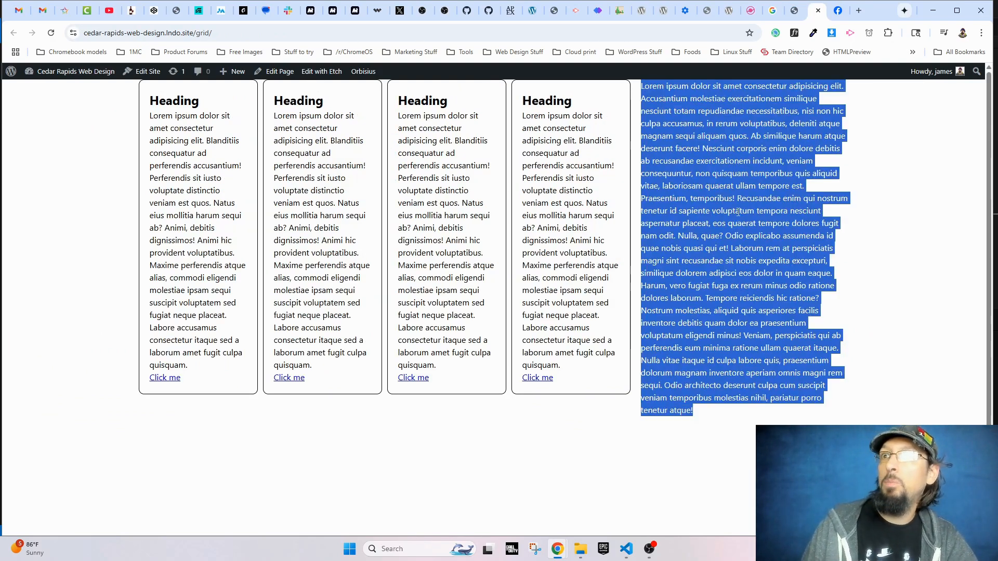
click(553, 193)
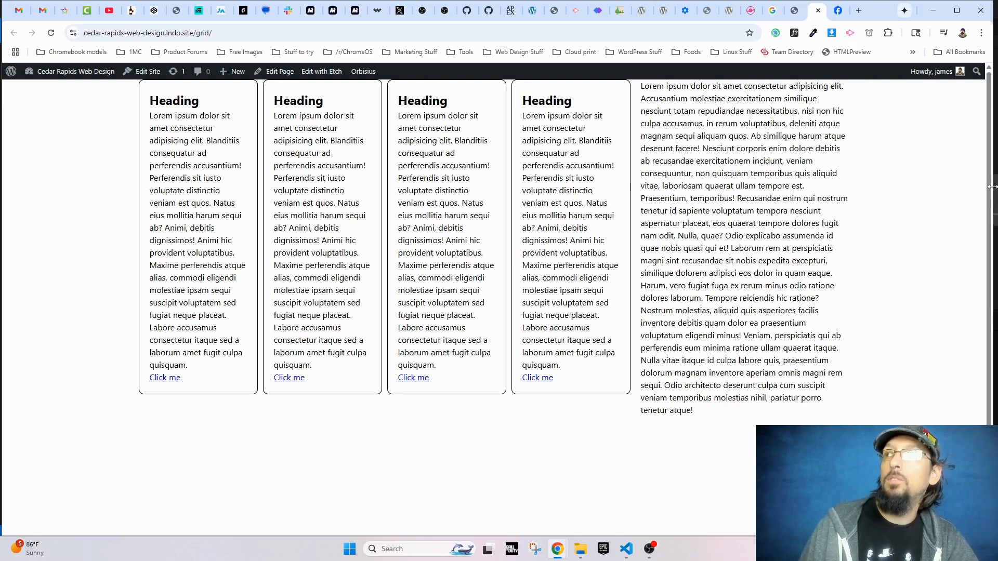
drag(993, 168, 567, 142)
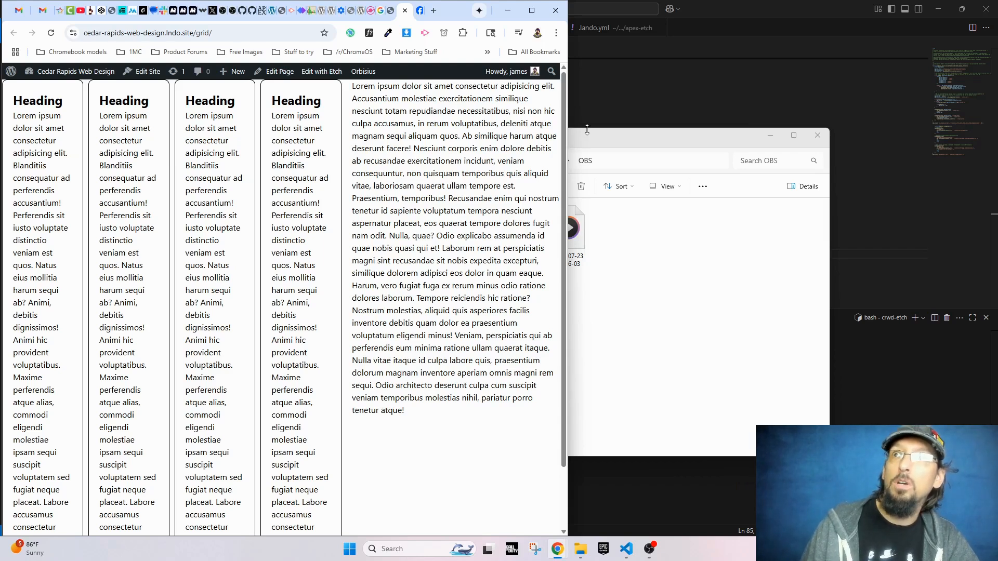
drag(570, 135, 529, 140)
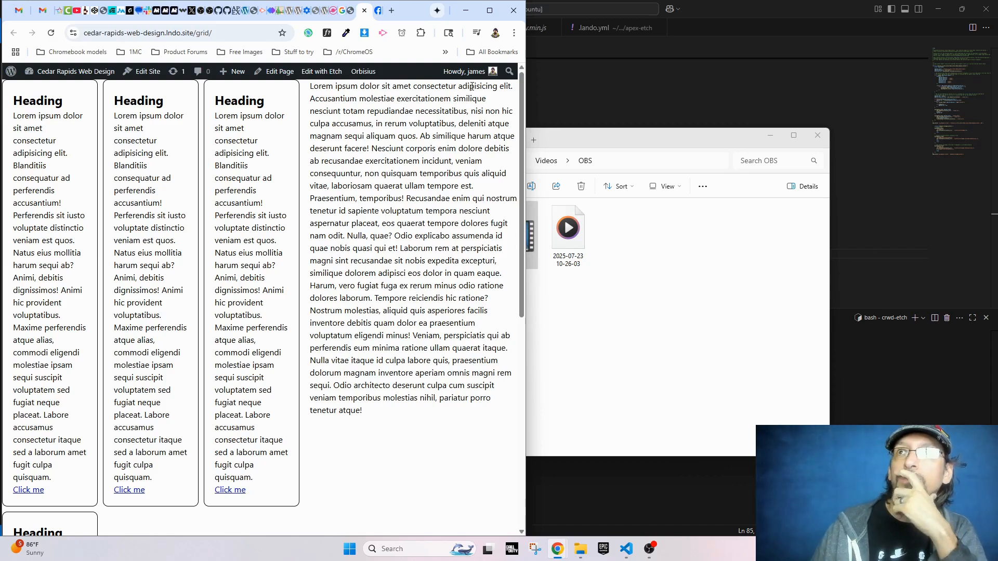
drag(525, 24, 993, 32)
Back in the page builder, add container-type: inline-size to the Grid Wrapper's CSS class.
click(793, 10)
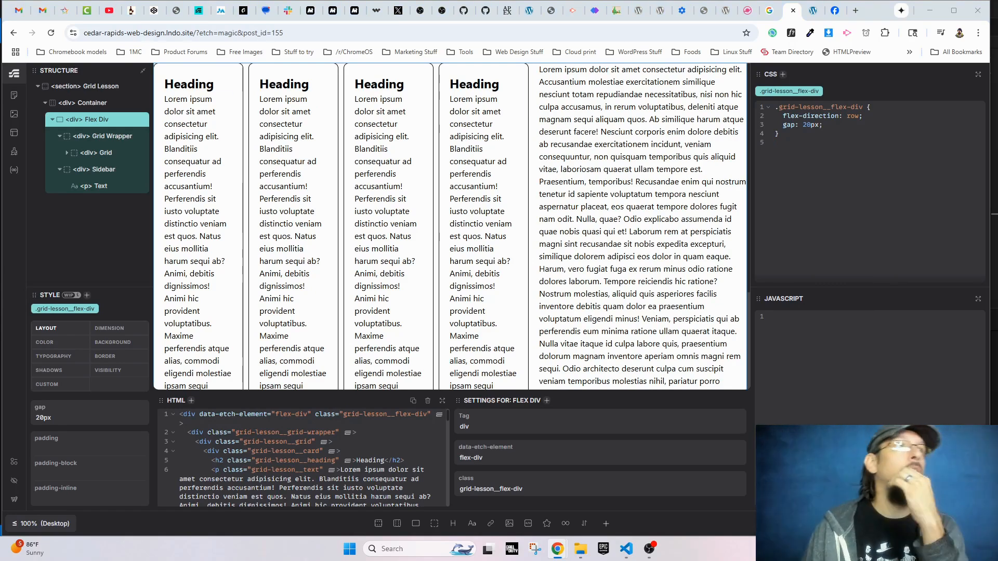
click(91, 154)
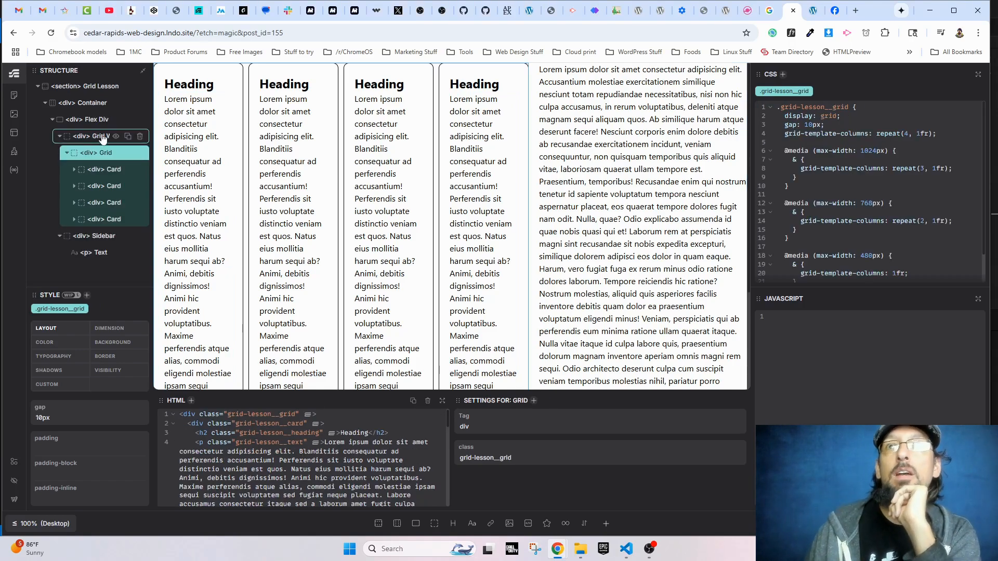
click(101, 139)
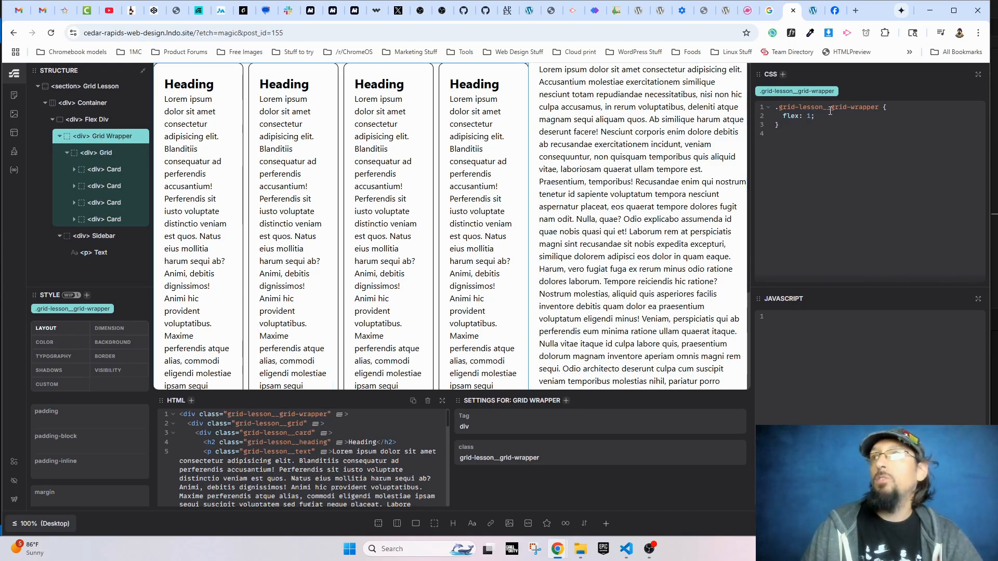
text(contai)
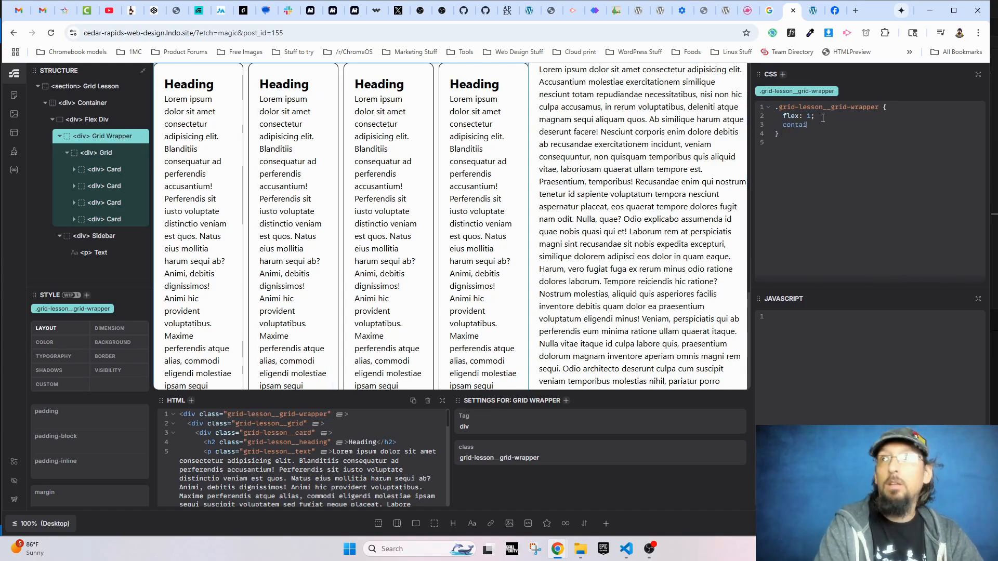
text(ner-type: inline-size;)
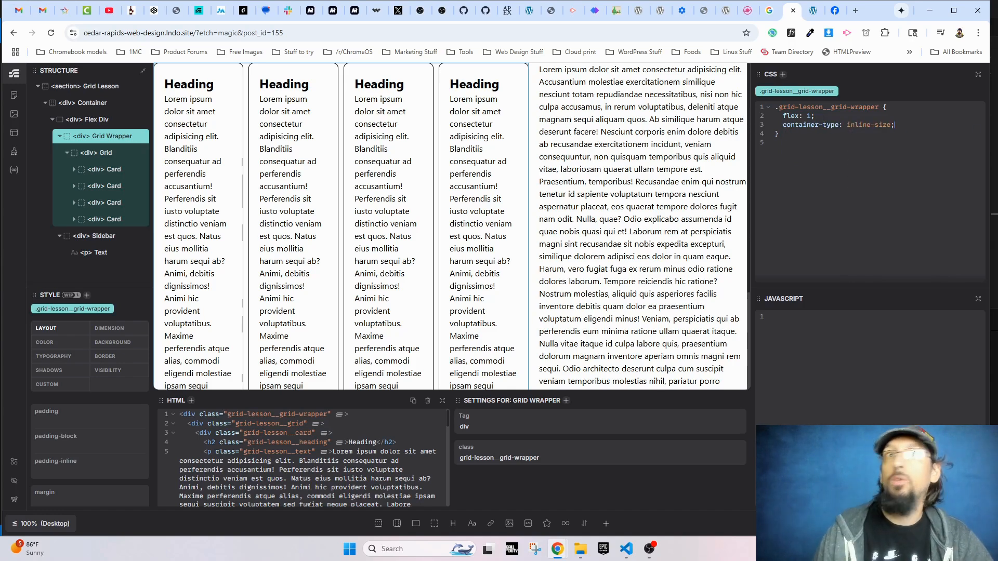
Replace the Grid's media queries with container queries: two columns from 480px min-width, three from 768px, four from 1024px.
click(97, 153)
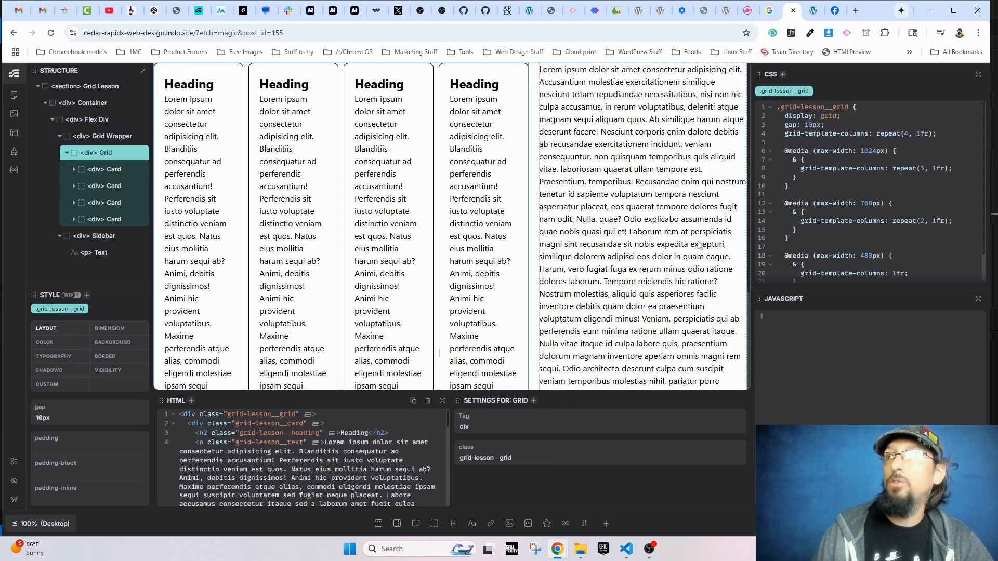
drag(784, 148, 789, 261)
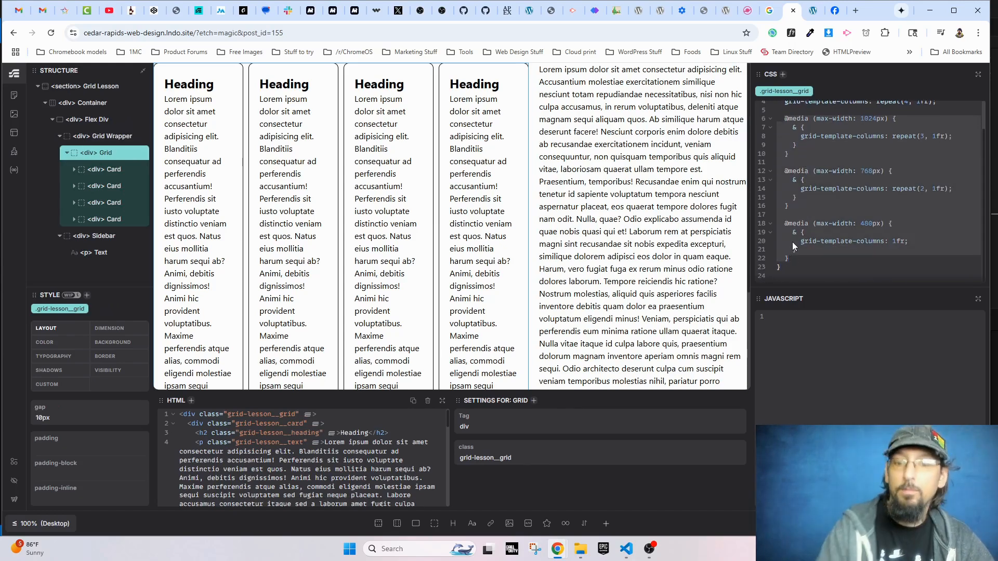
key(BackSpace)
text(@container (min-width: 480px) {   grid-template-columns: repeat(2, 1fr); }  @container (min-width: 768px) {   grid-template-columns: repeat(3, 1fr); }  @container (min-width: 1024px) {   grid-template-columns: repeat(4, 1fr); })
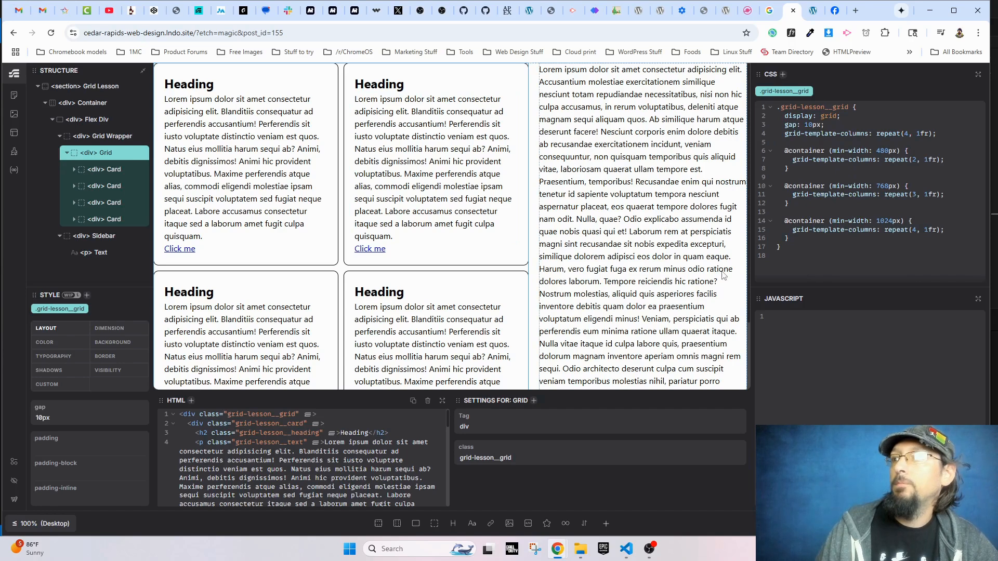
Reload the front-end grid page, shift the browser window and widen it to check the container-query columns.
click(813, 11)
key(ctrl+r)
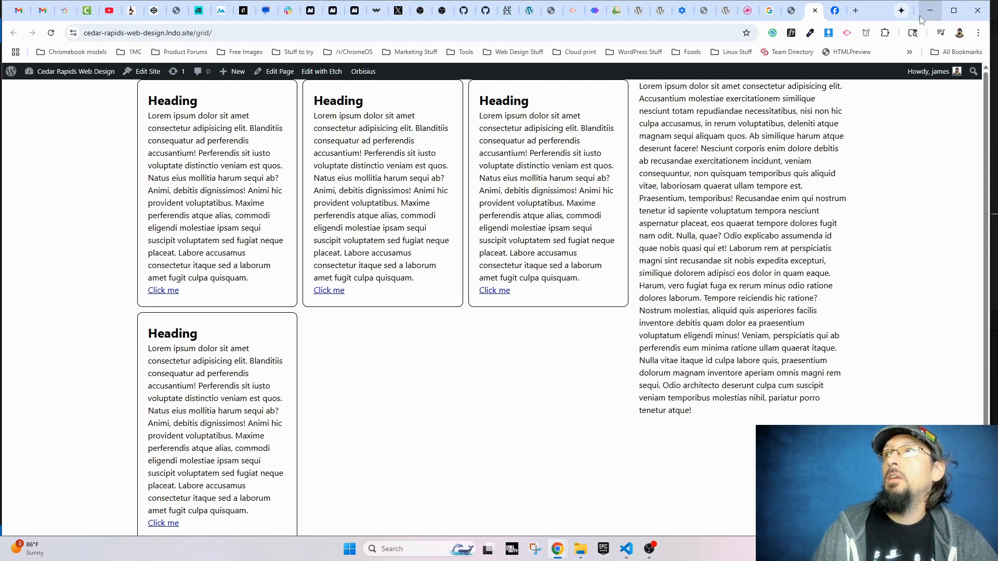
drag(874, 16, 621, 20)
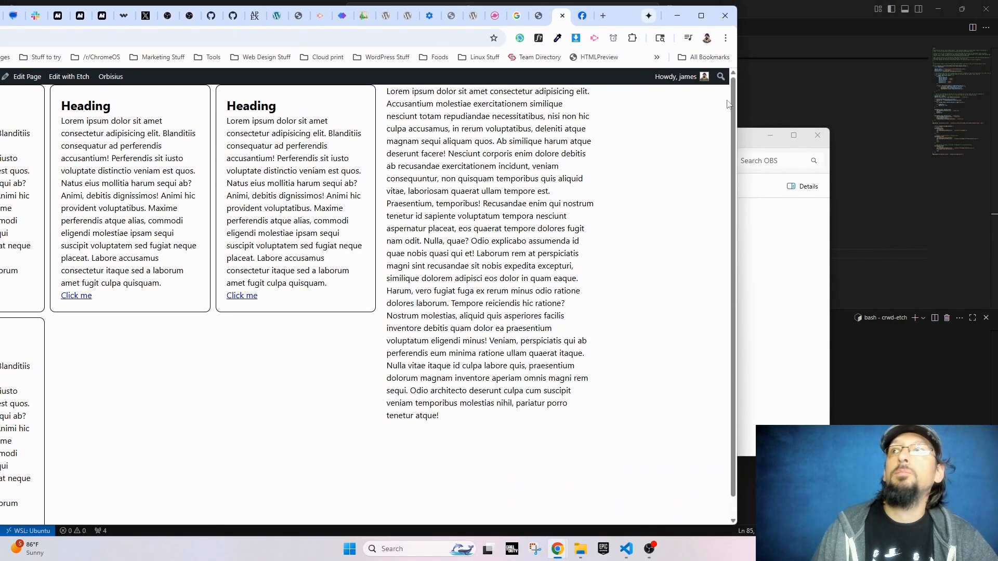
drag(742, 119, 996, 103)
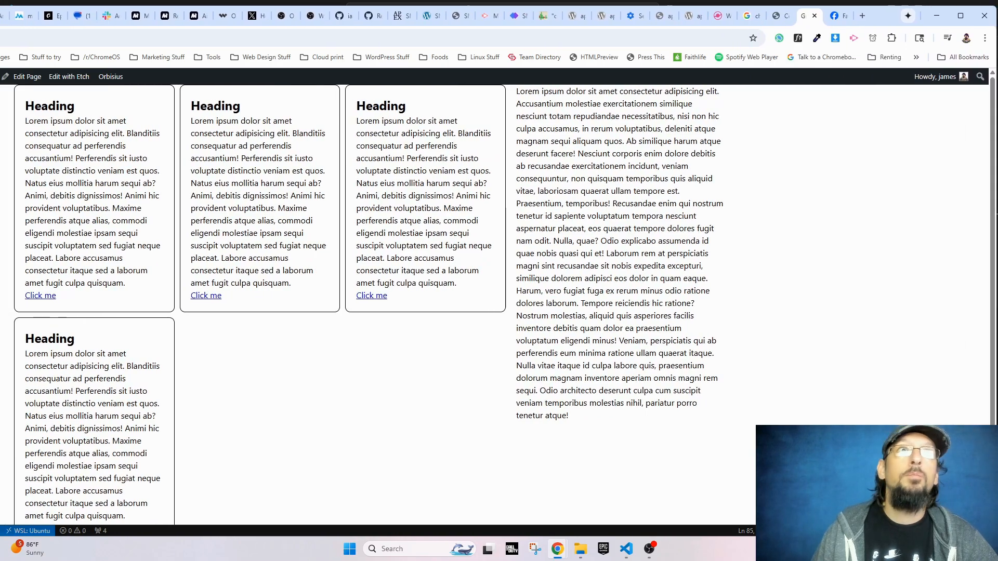
In the page builder, set the Grid's base grid-template-columns to 1fr.
drag(0, 208, 0, 207)
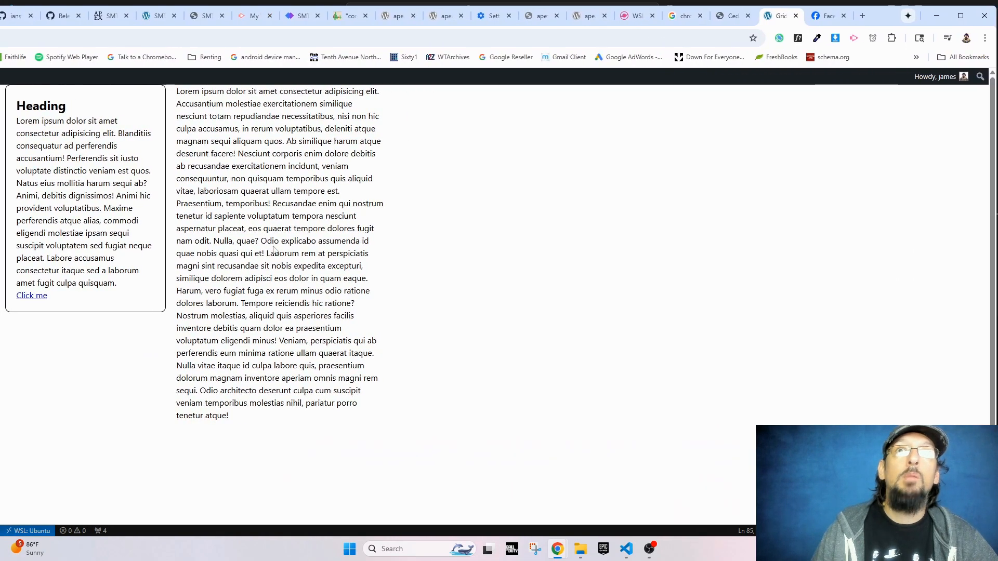
click(731, 15)
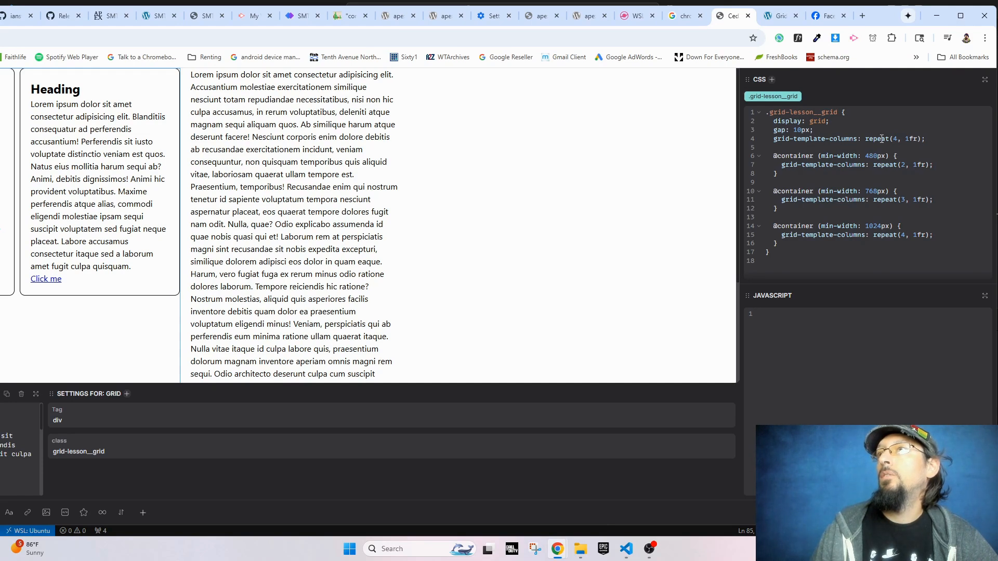
drag(921, 138, 868, 146)
text(1fr)
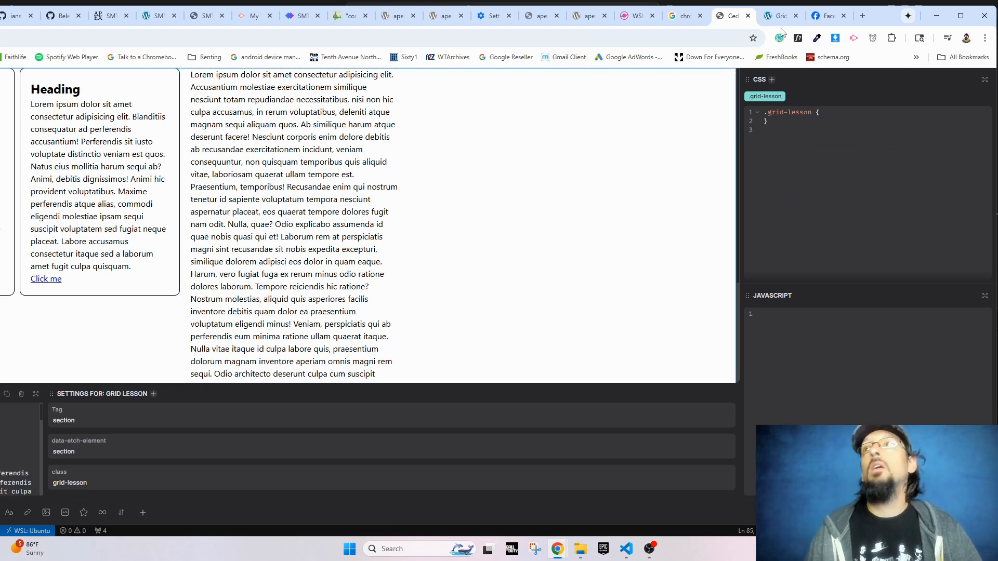
Return to the front-end grid page and repeatedly resize the browser window to check how the card columns respond beside the sidebar.
click(766, 23)
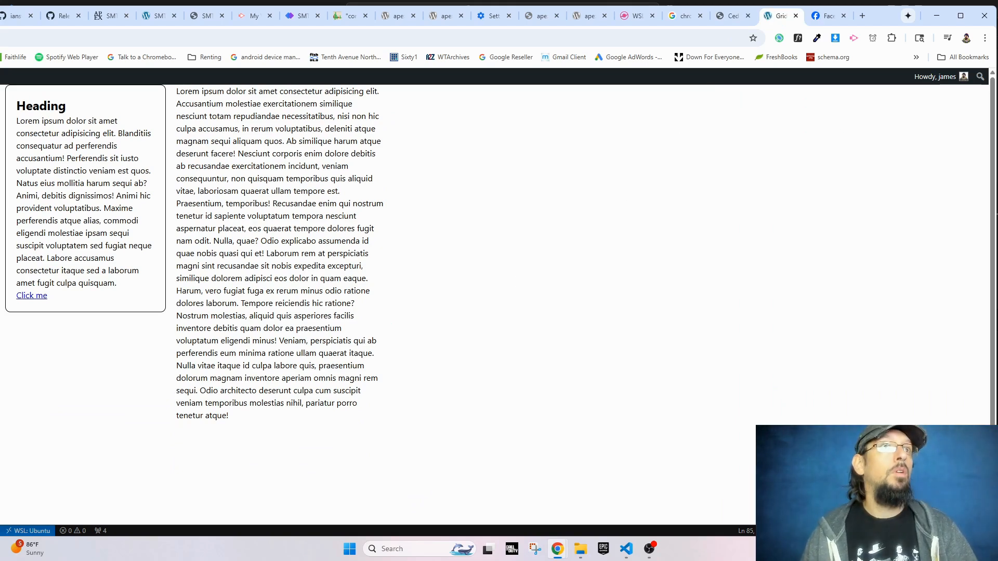
drag(0, 145, 3, 183)
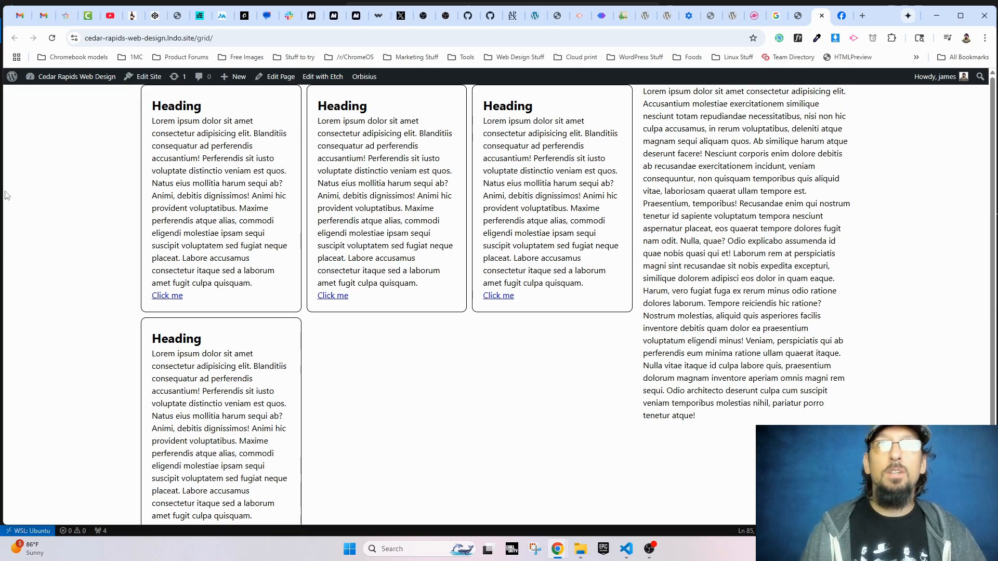
drag(4, 191, 0, 190)
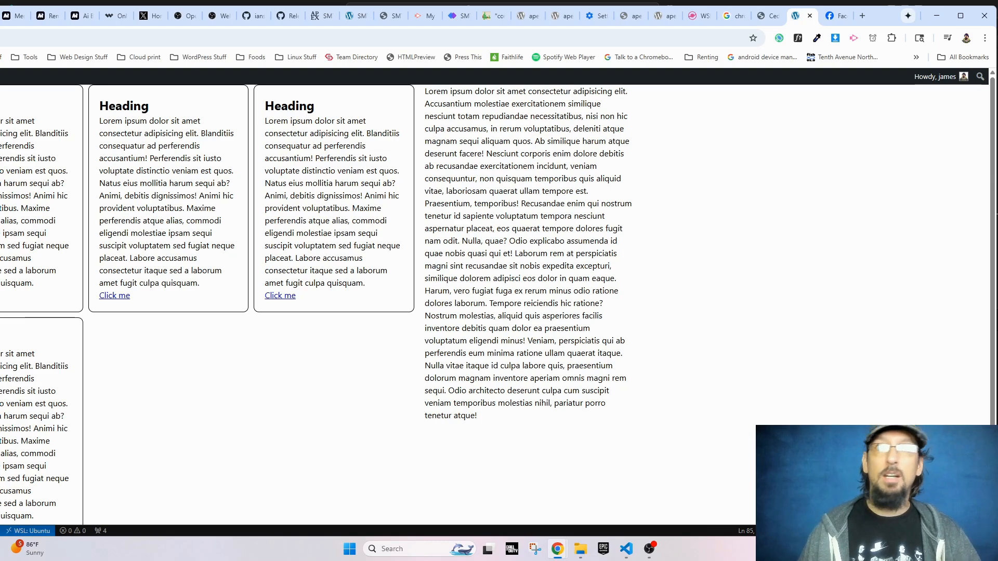
drag(0, 192, 94, 169)
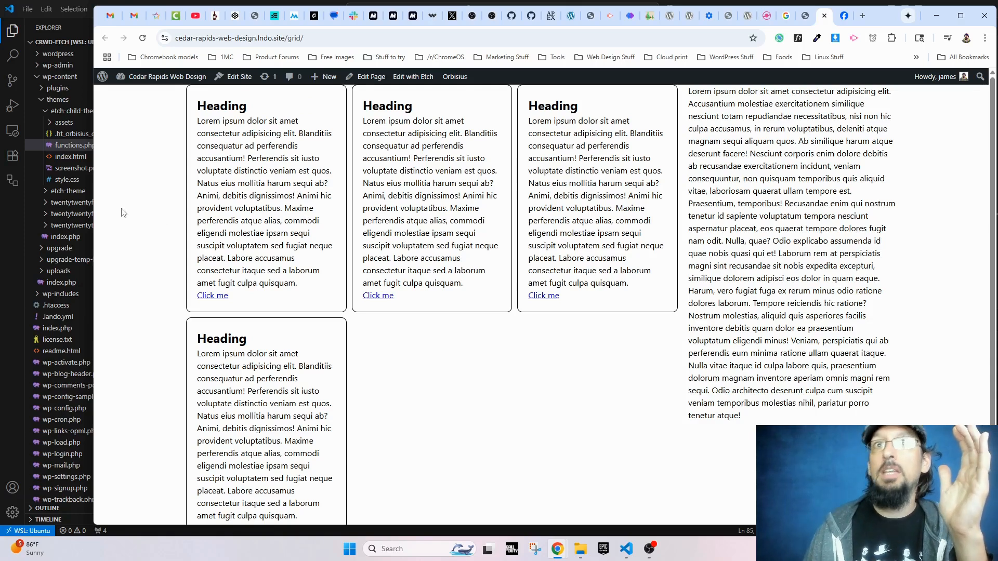
drag(93, 204, 2, 204)
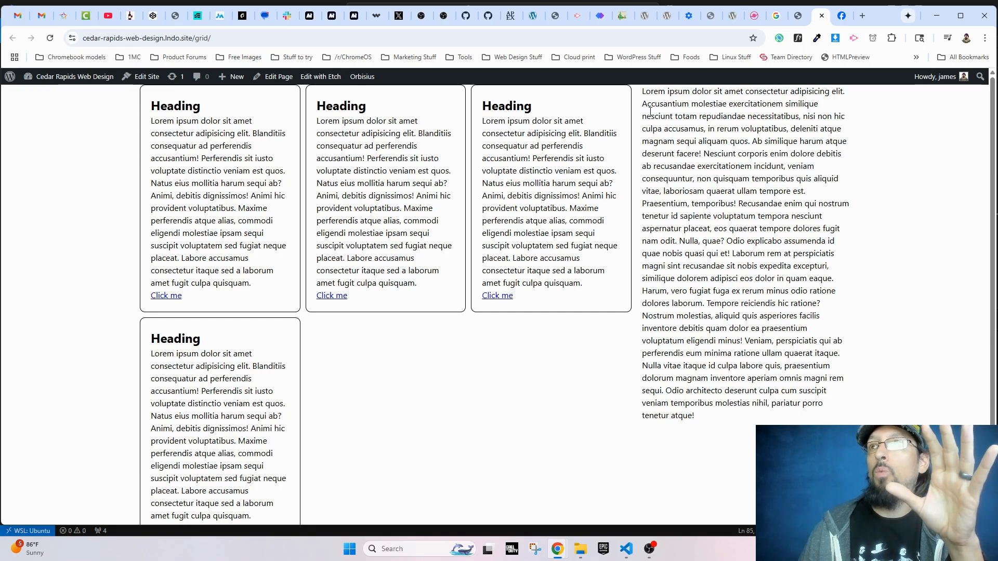
Inspect the sidebar text in the developer tools and select its parent grid-lesson__sidebar div.
drag(641, 90, 819, 413)
click(814, 334)
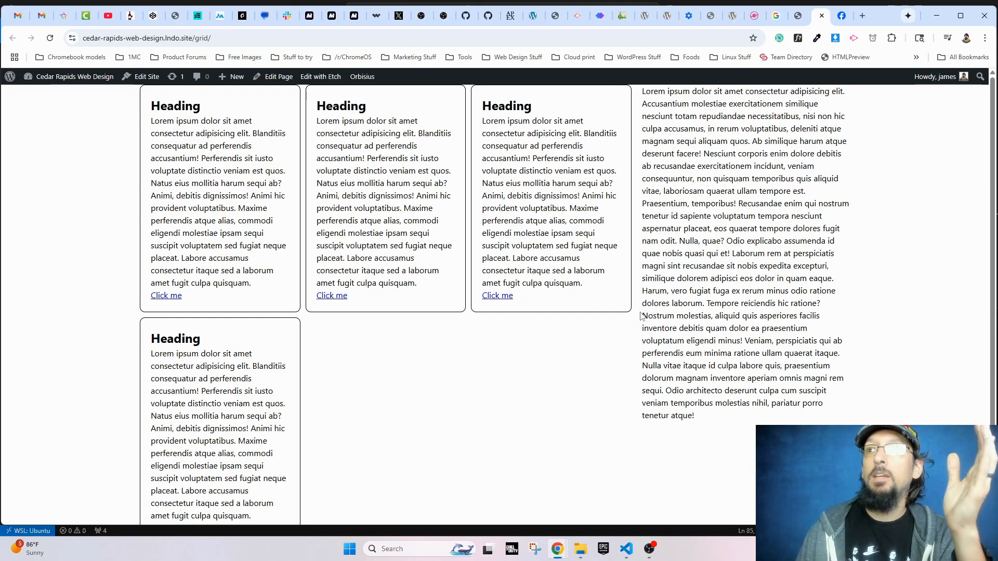
right_click(686, 286)
click(753, 208)
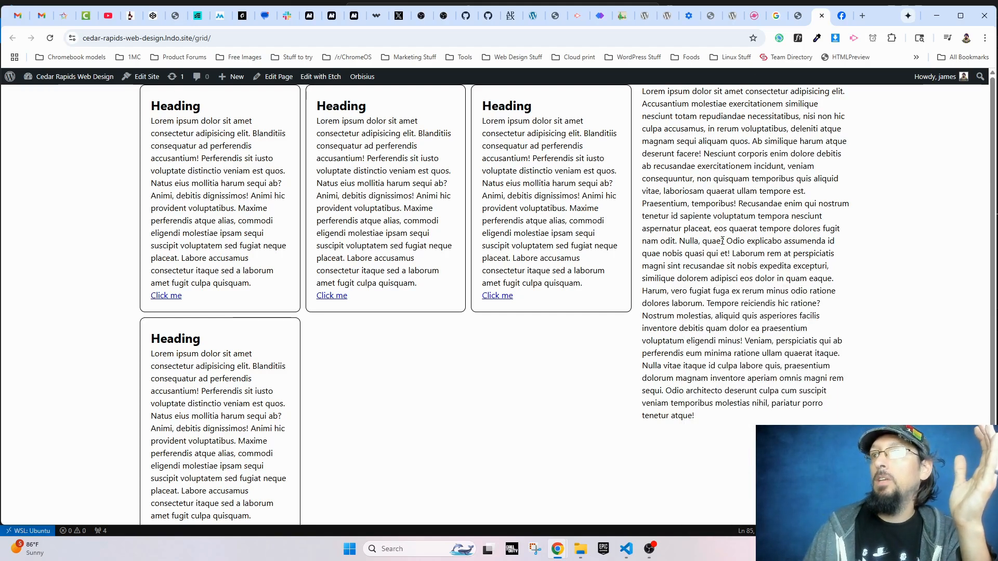
right_click(704, 273)
click(736, 499)
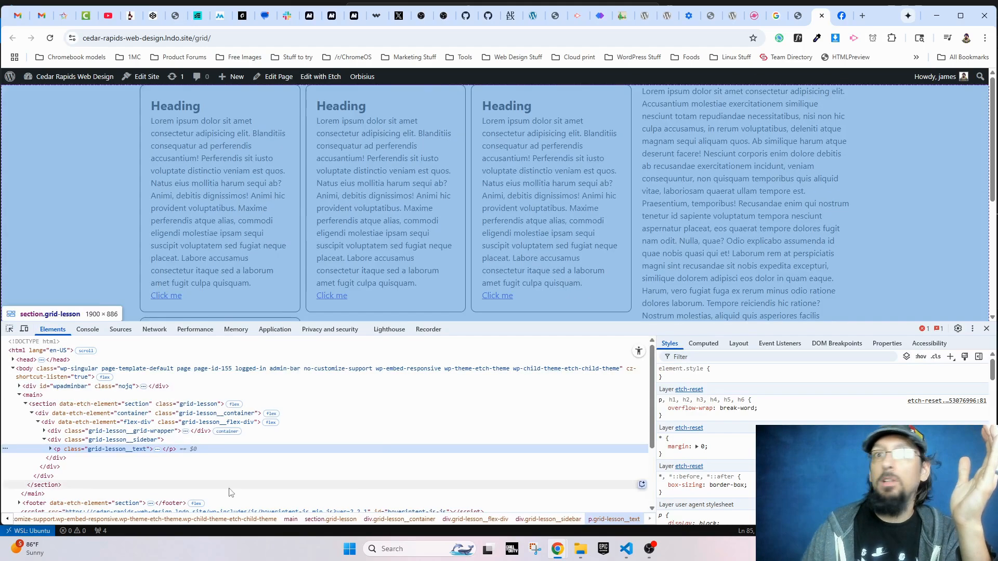
click(123, 440)
Temporarily set the sidebar's width to 100px in the inspected styles to test the container-query columns.
click(698, 398)
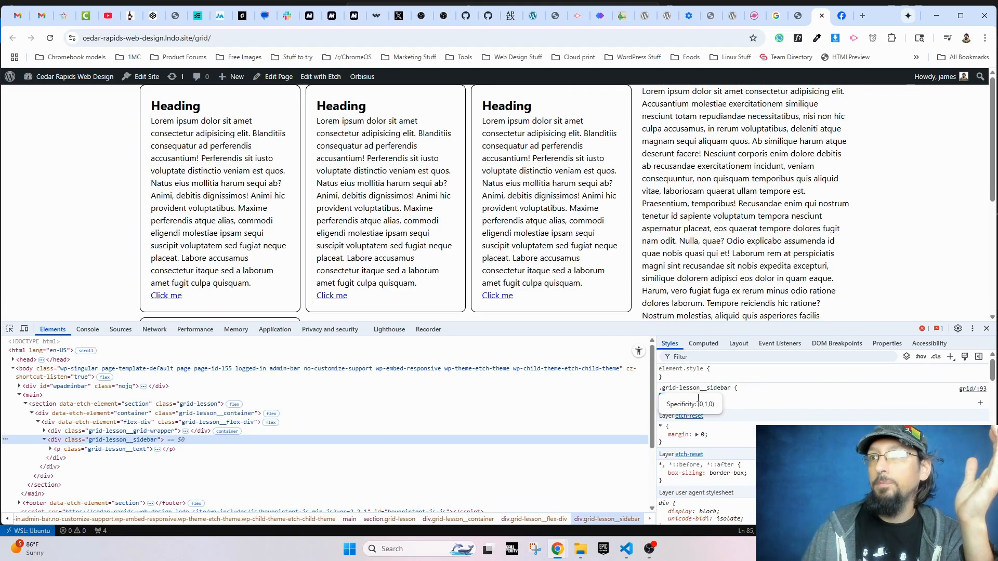
click(701, 397)
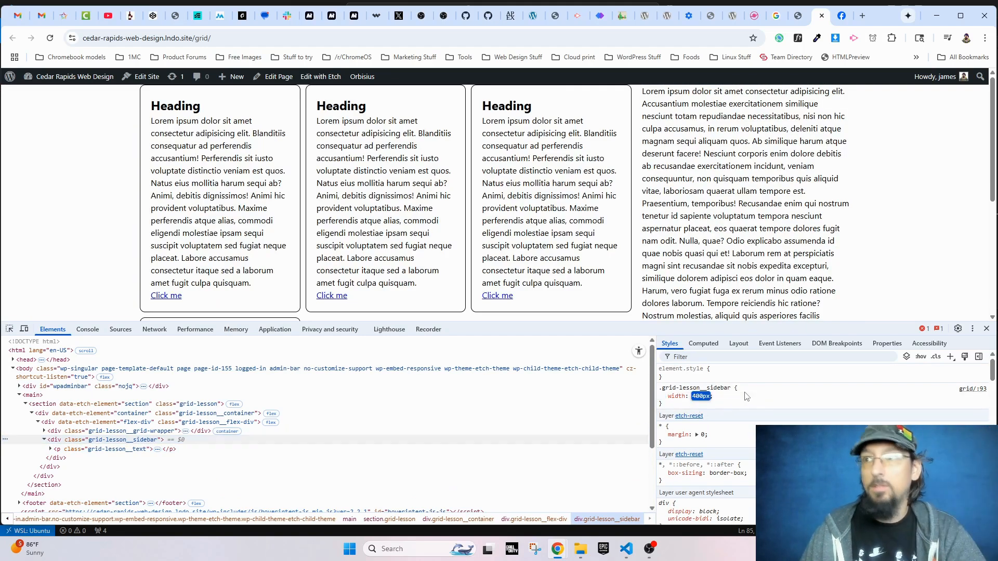
click(696, 396)
key(BackSpace)
text(1)
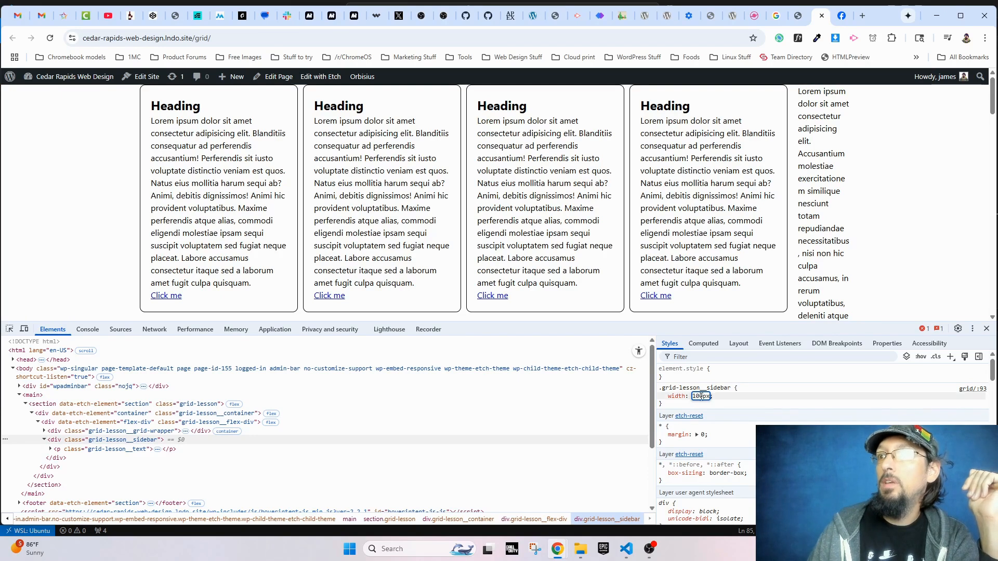
Change the inspected sidebar width to 400px and on to 600px, and highlight the sidebar text to examine the space it takes.
key(BackSpace)
text(4)
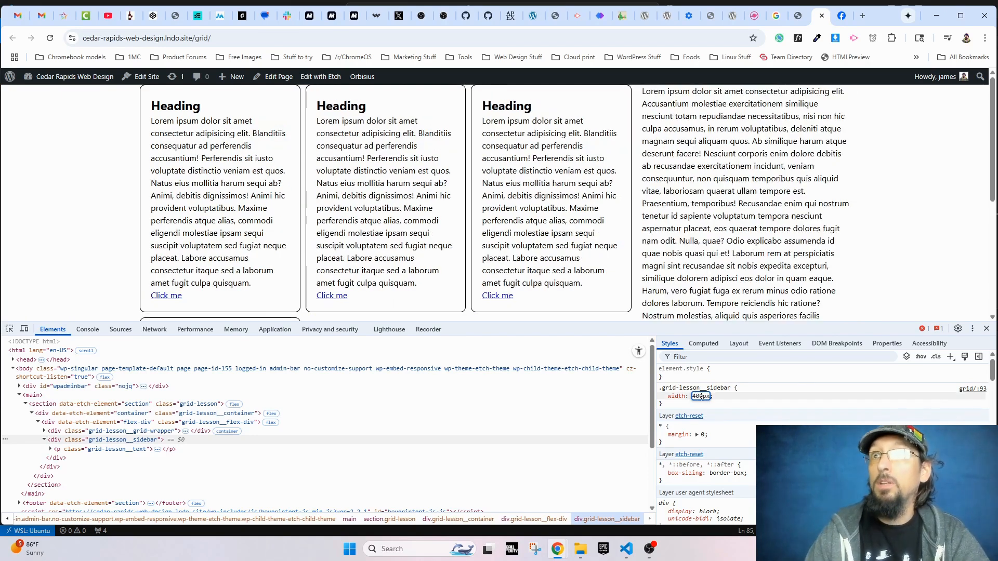
key(BackSpace)
text(6)
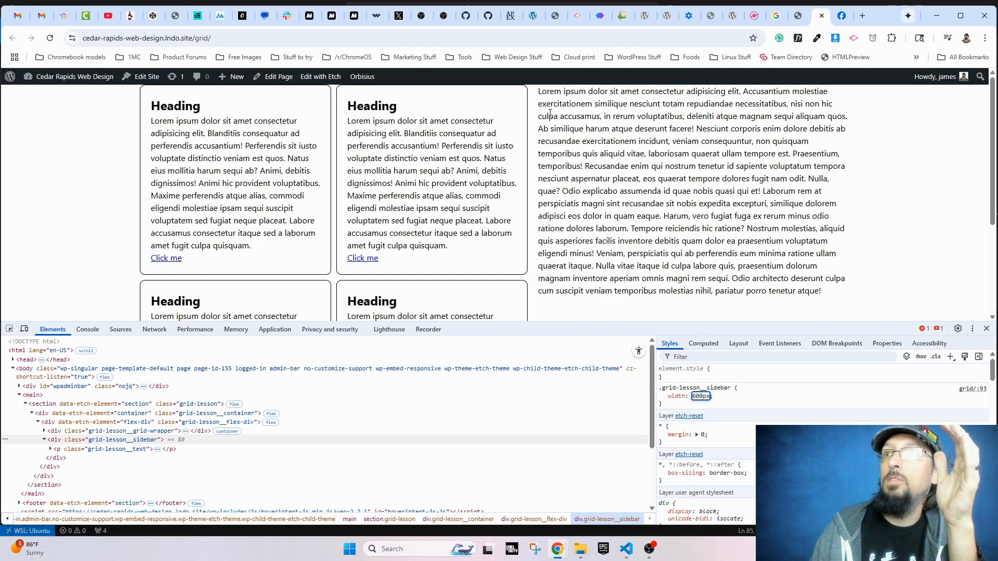
drag(543, 105, 854, 291)
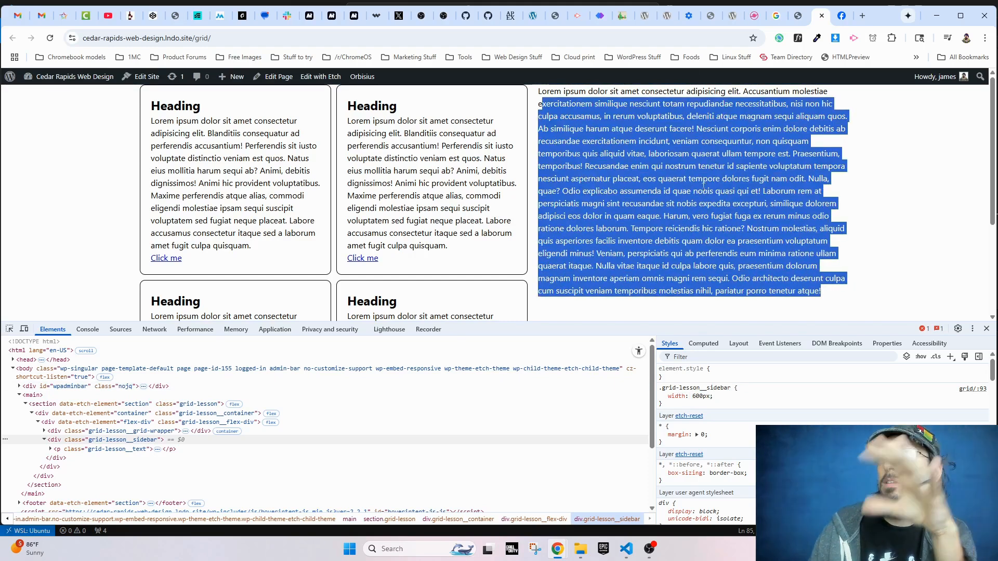
click(588, 156)
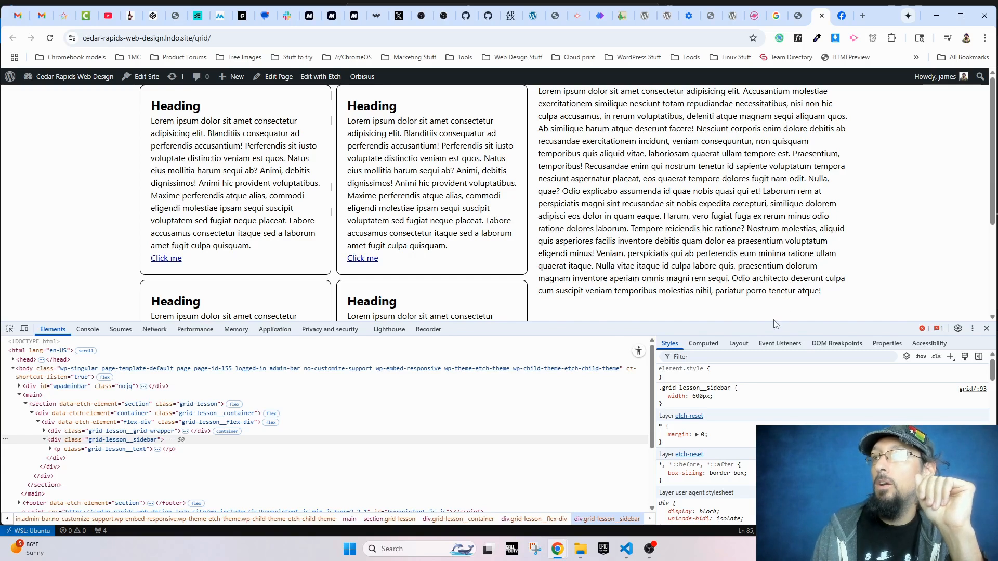
Switch to the page builder, select the Grid and widen its CSS editor to review the column rules.
click(798, 16)
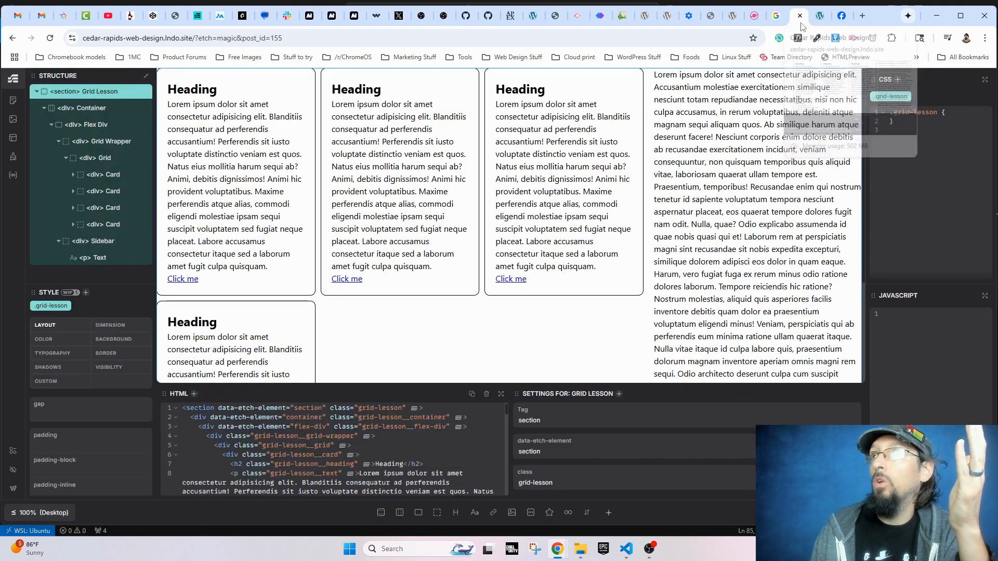
click(96, 157)
drag(864, 196, 742, 191)
drag(940, 234, 777, 156)
click(878, 148)
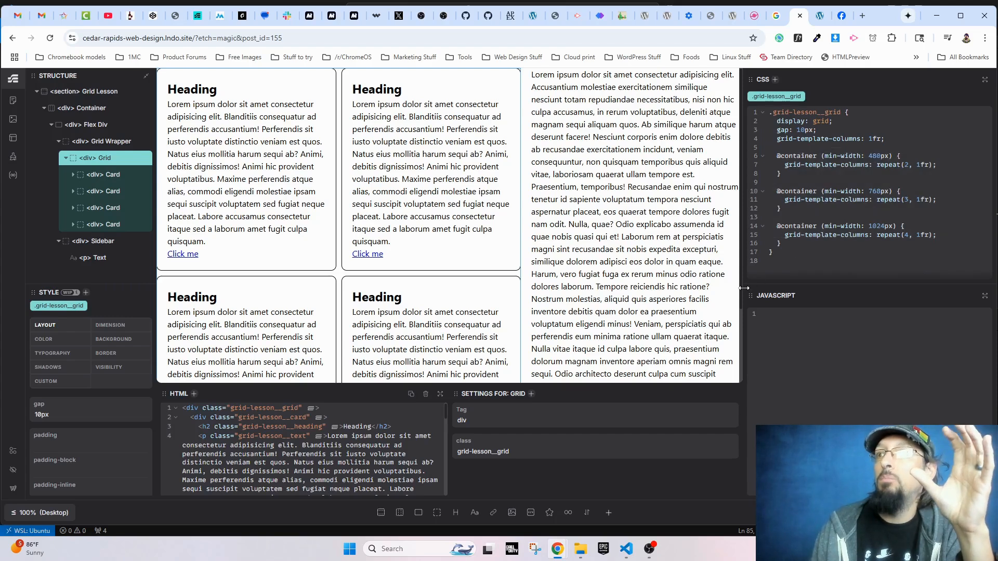
Enlarge the front-end page view above the developer tools, return to the builder and highlight the Grid's three container queries.
click(820, 15)
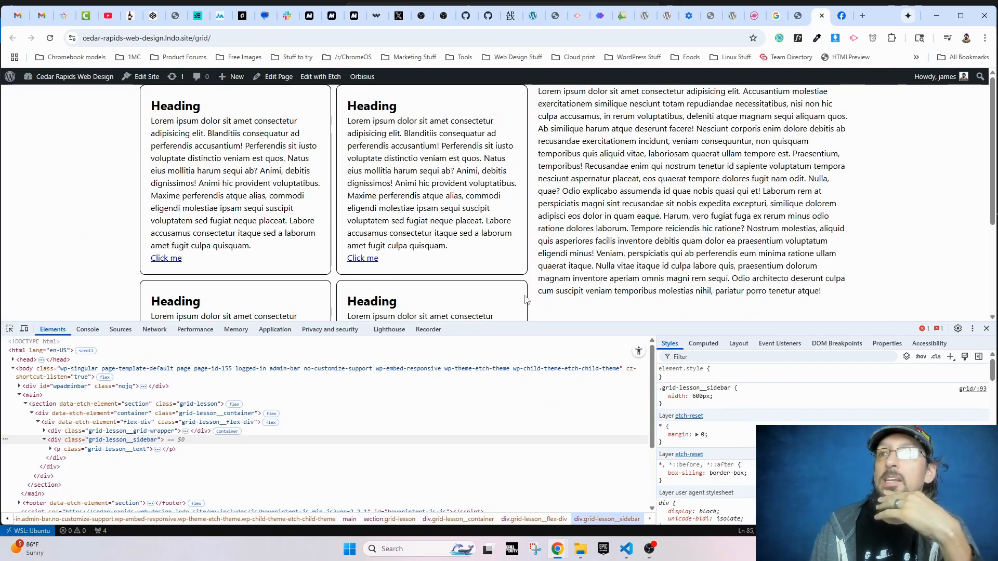
drag(540, 322, 540, 356)
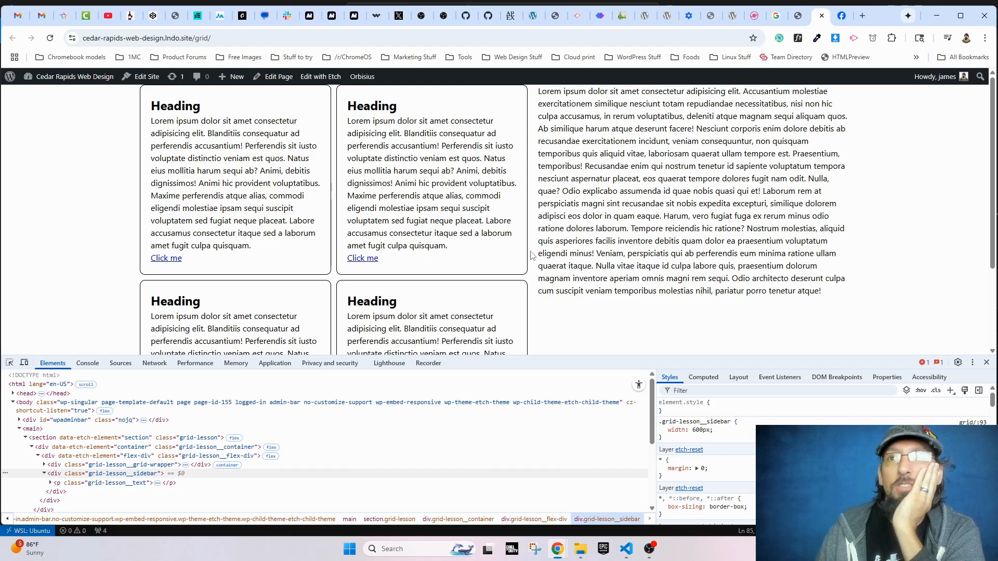
click(797, 17)
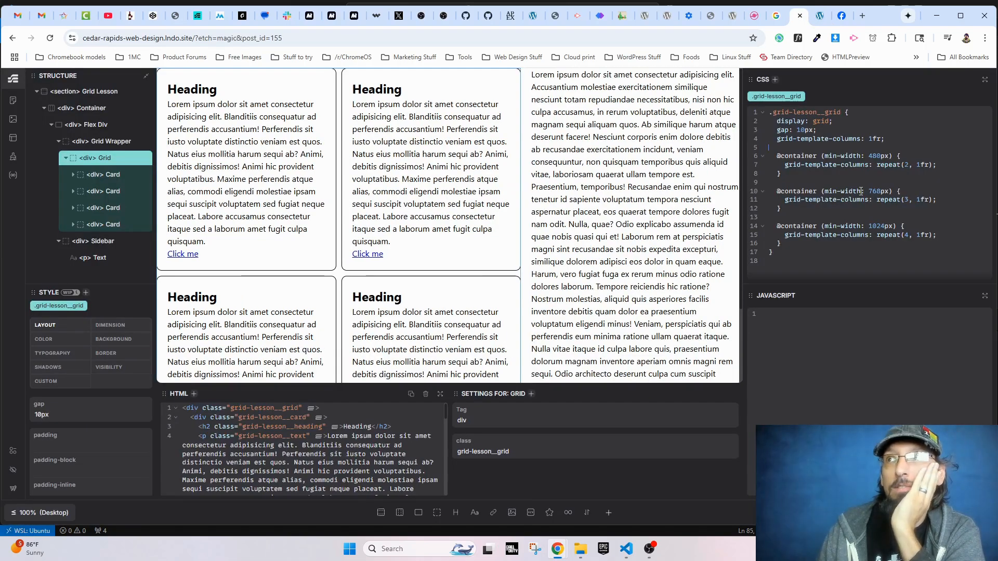
drag(779, 153, 789, 244)
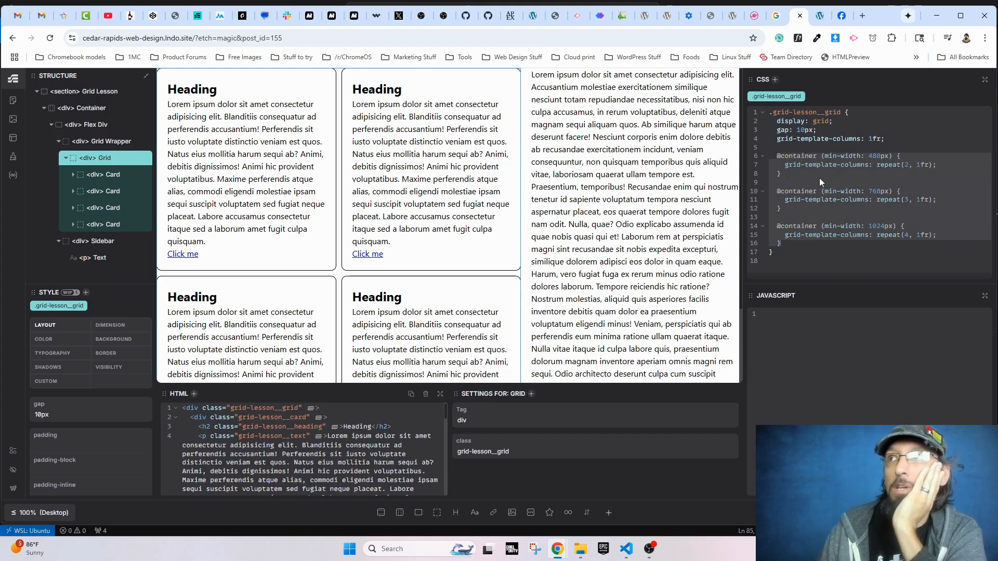
Comment out container-type: inline-size in the Grid Wrapper's CSS.
click(95, 143)
click(773, 132)
key(ctrl+slash)
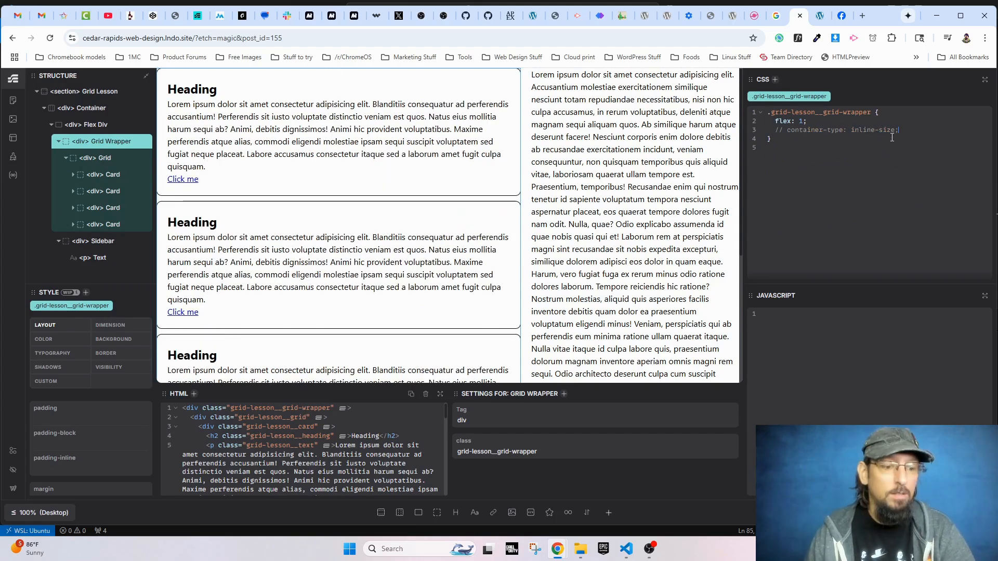
Reload the front-end grid page and slightly narrow the window to check the cards without a container type.
key(ctrl+Tab)
key(ctrl+r)
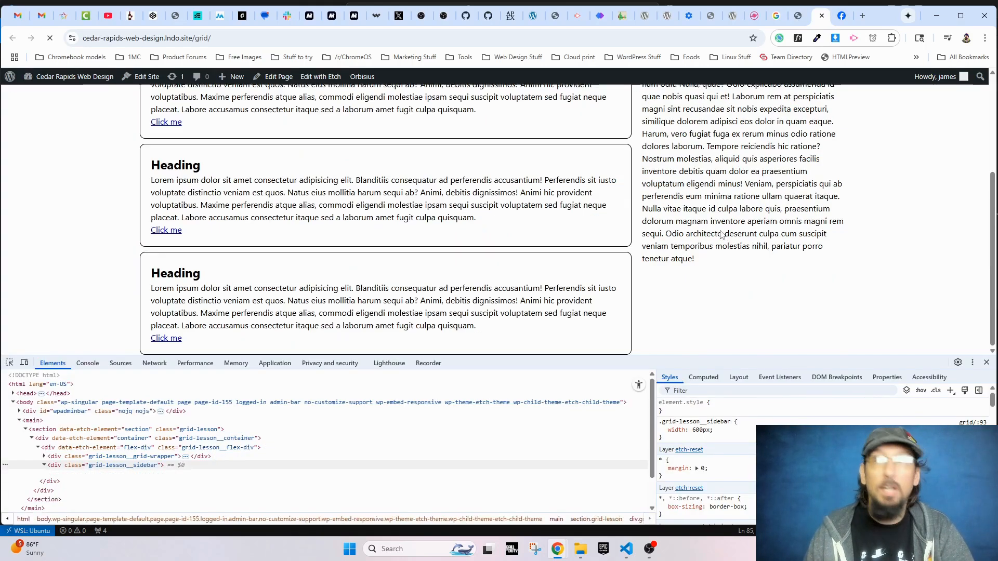
mouse_move(993, 169)
mouse_down()
mouse_move(447, 179)
mouse_move(991, 183)
mouse_up()
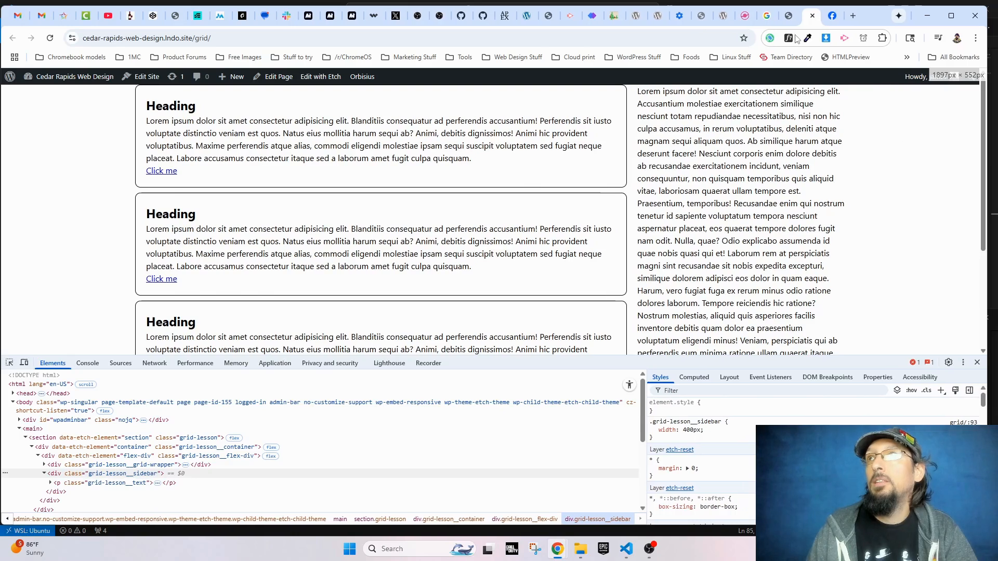
Back in the builder, uncomment container-type: inline-size in the Grid Wrapper's CSS and highlight the line.
click(791, 14)
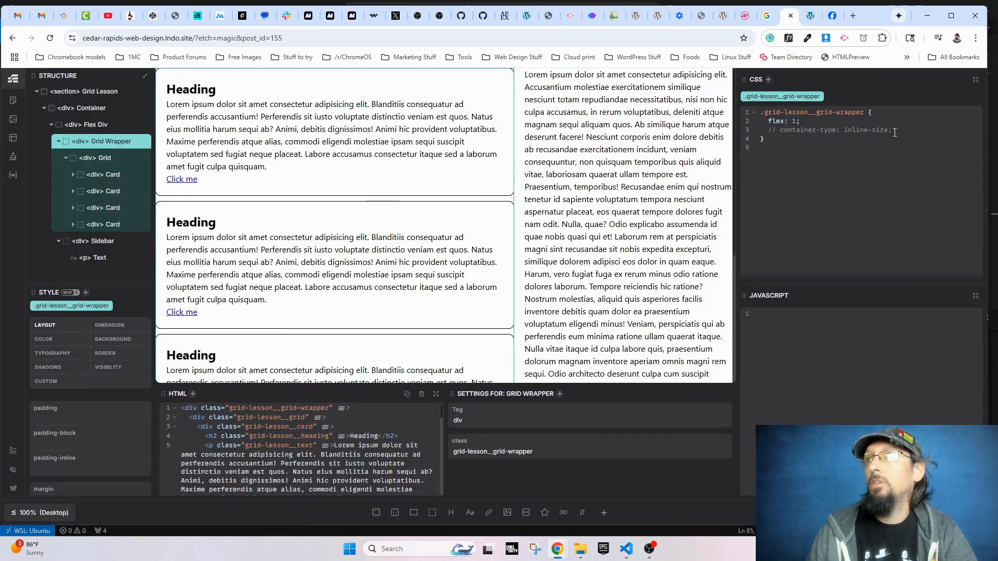
key(ctrl+slash)
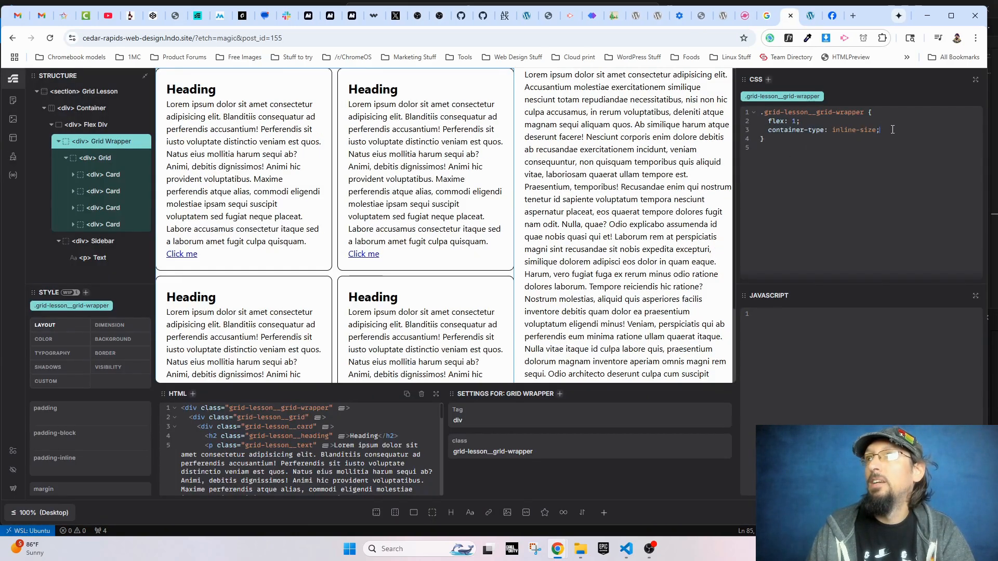
drag(891, 130, 769, 129)
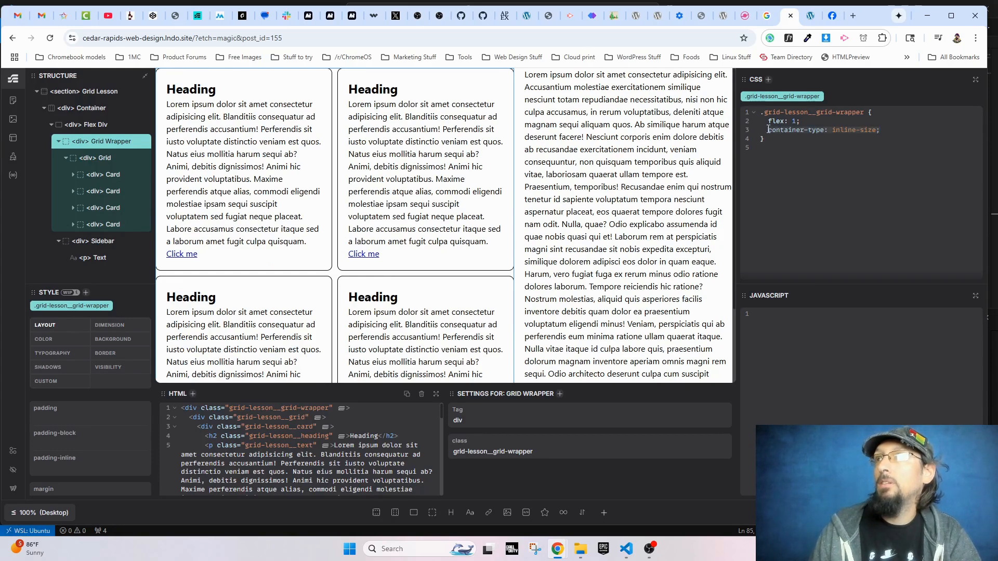
click(888, 129)
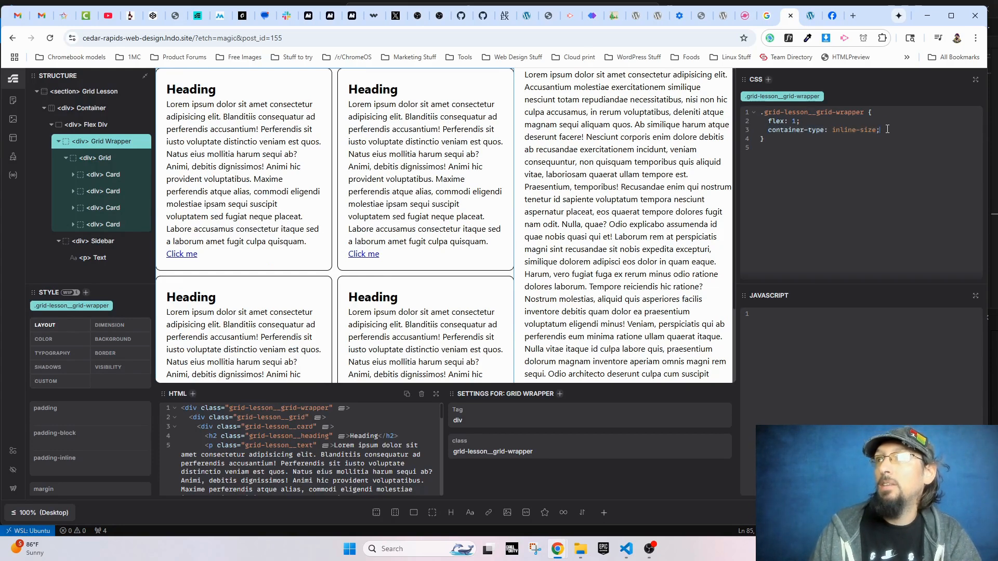
Select the Grid and review its 480px container query by highlighting the rule.
click(98, 157)
drag(764, 154, 841, 170)
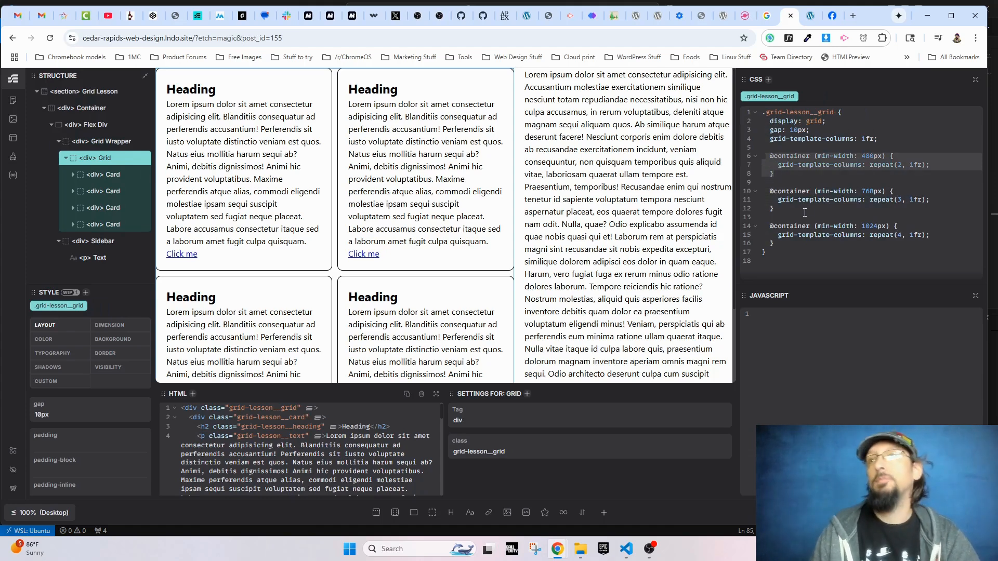
click(811, 180)
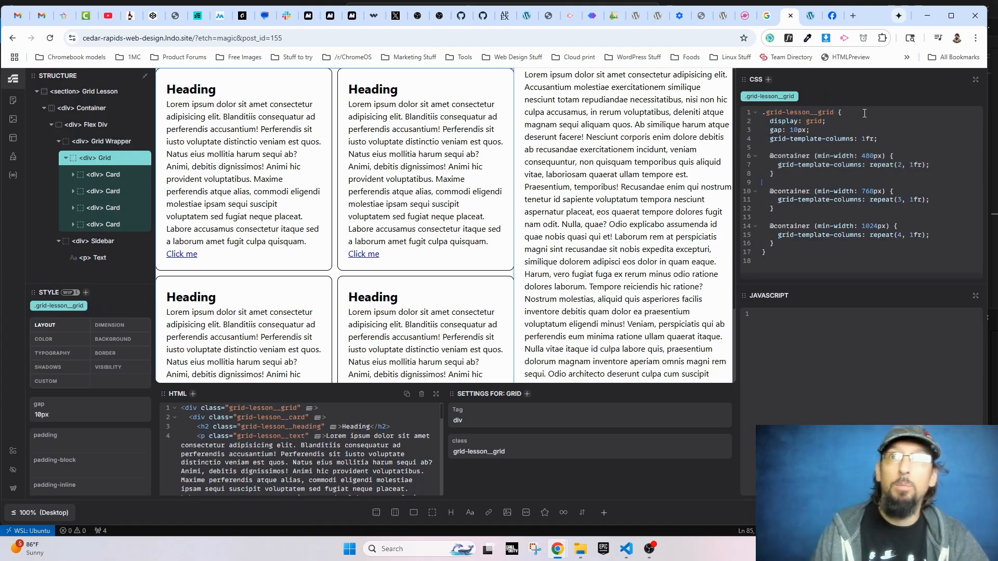